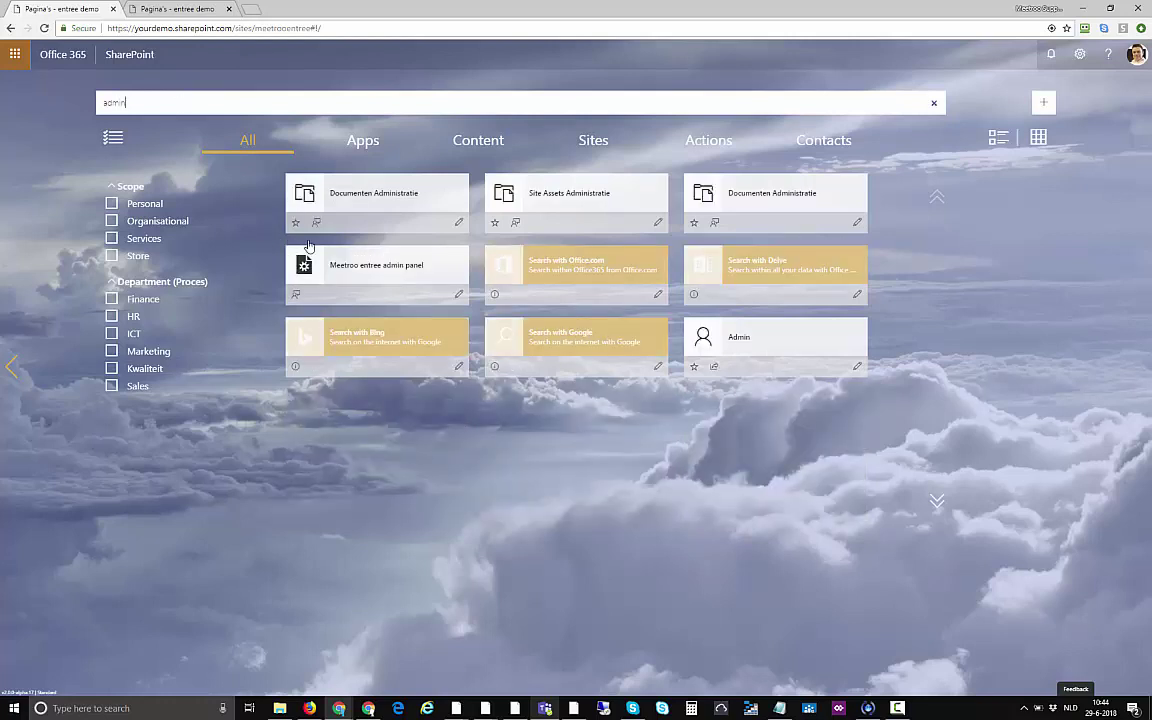
Open the entree admin page by adding "admin" to the end of the site URL.
click(356, 27)
text(admin)
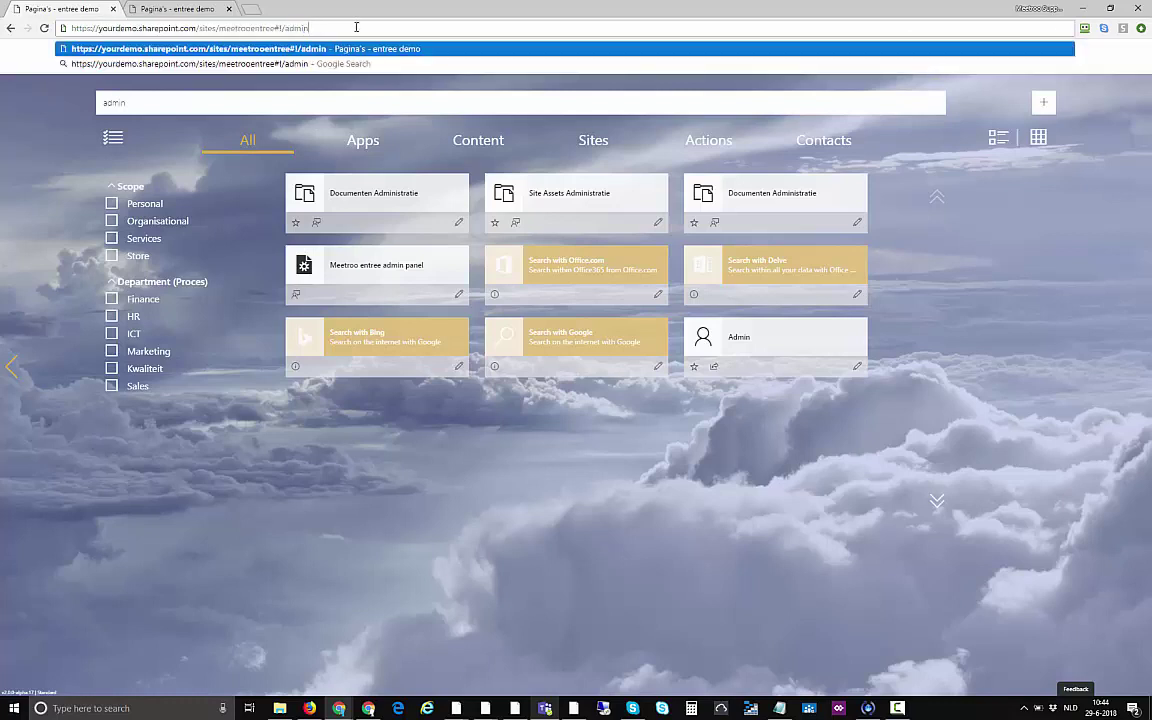
key(Return)
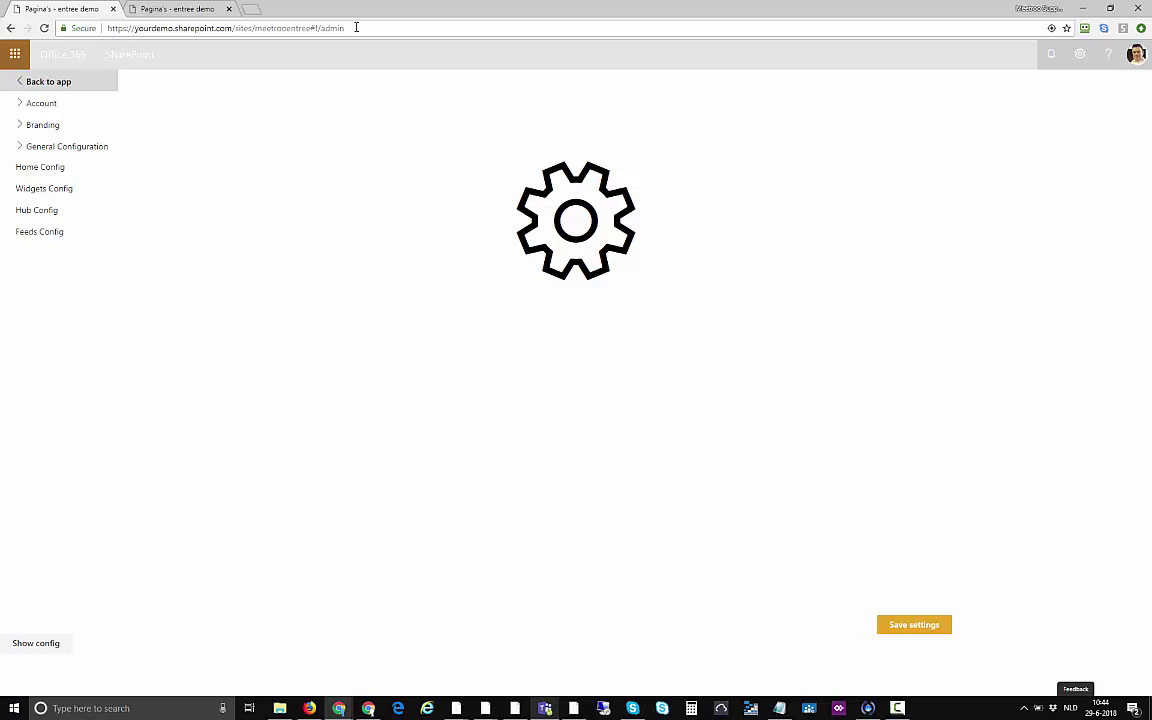
Review the branding background options, covering the Entree Collection images and the custom background image URL.
click(58, 127)
click(60, 148)
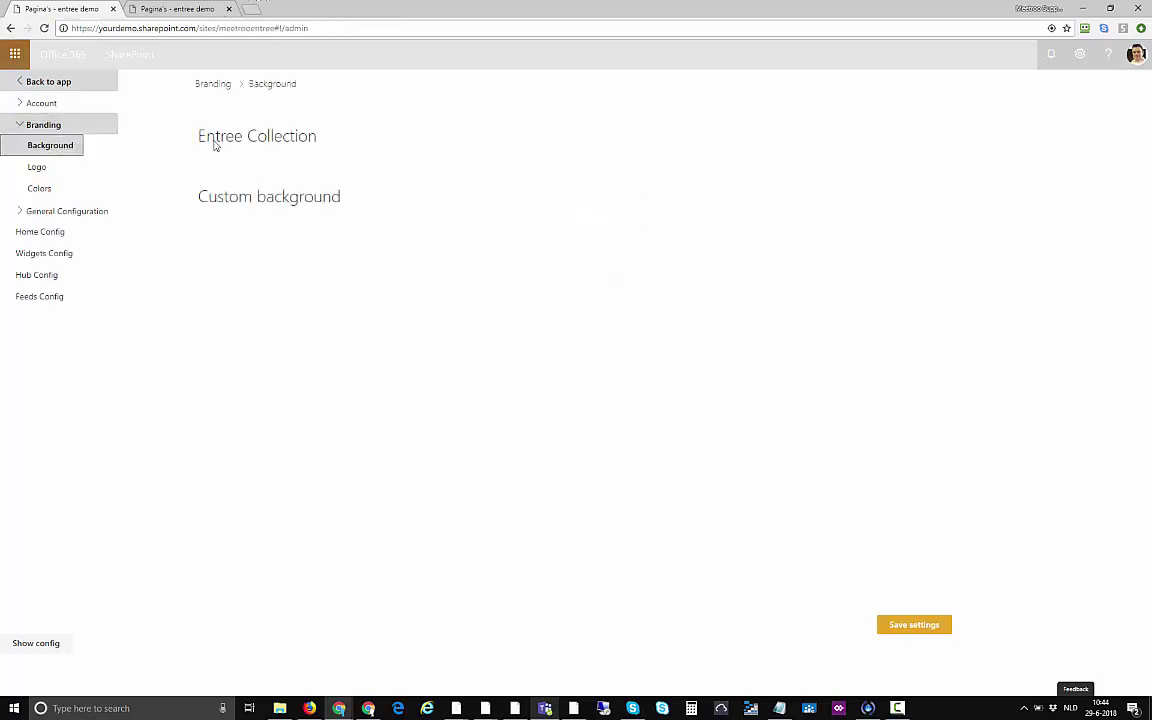
click(268, 131)
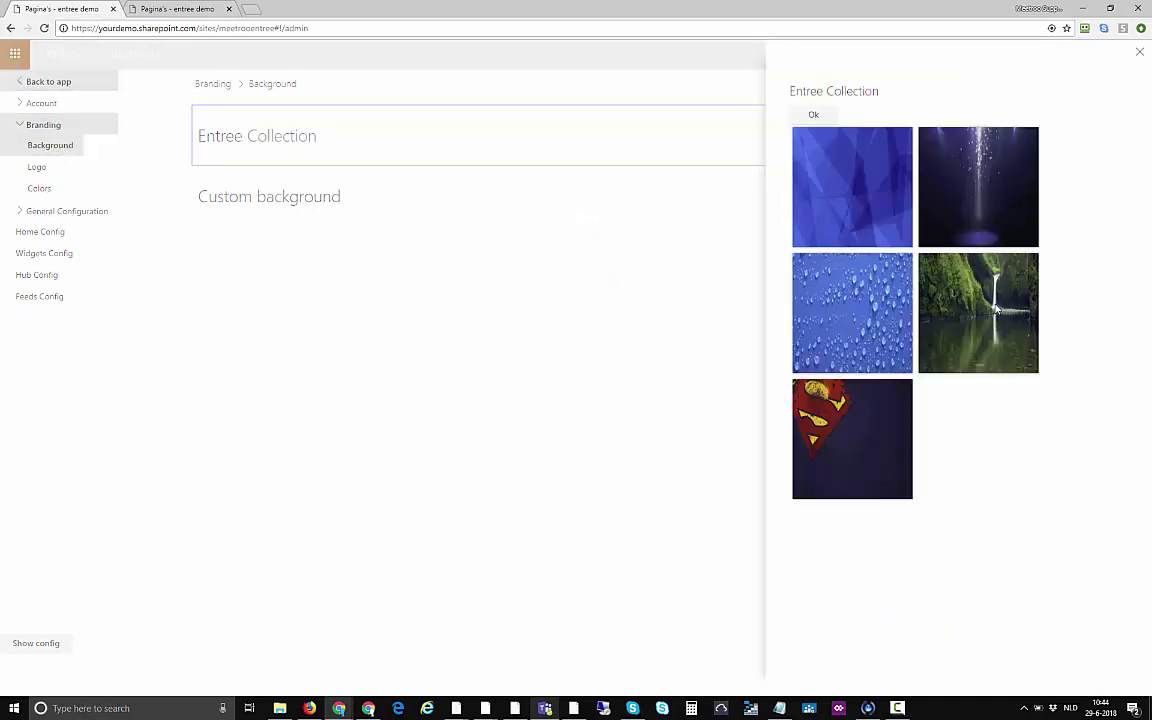
click(353, 194)
click(335, 201)
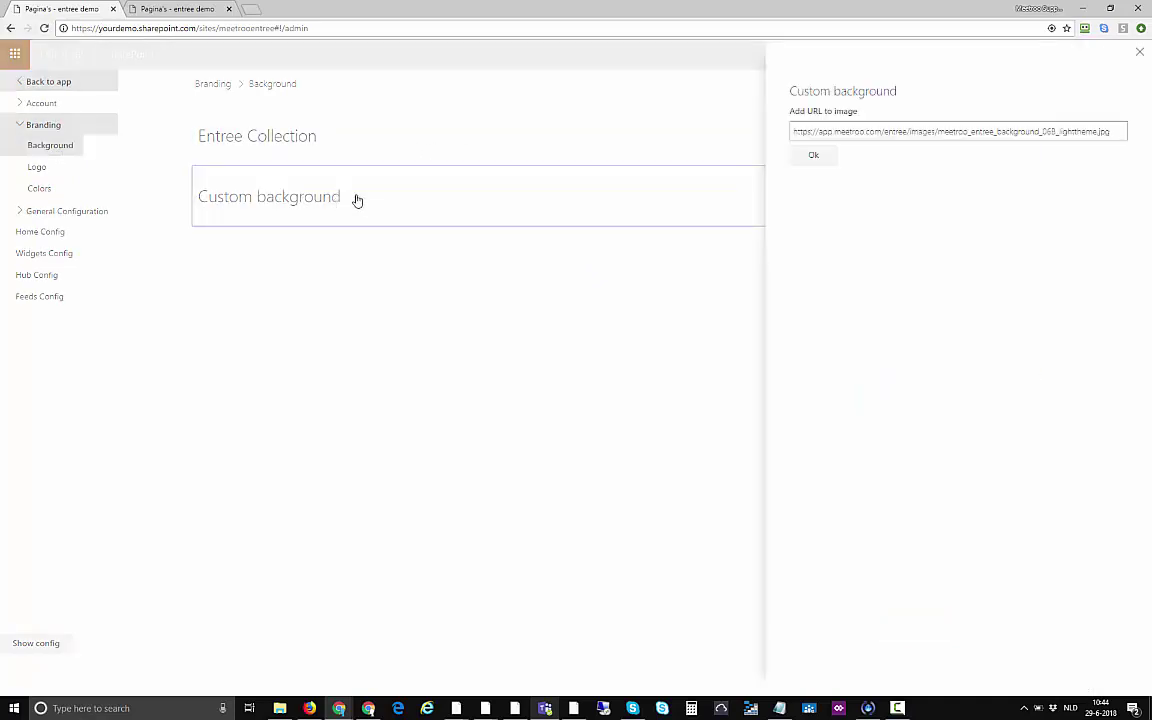
click(907, 134)
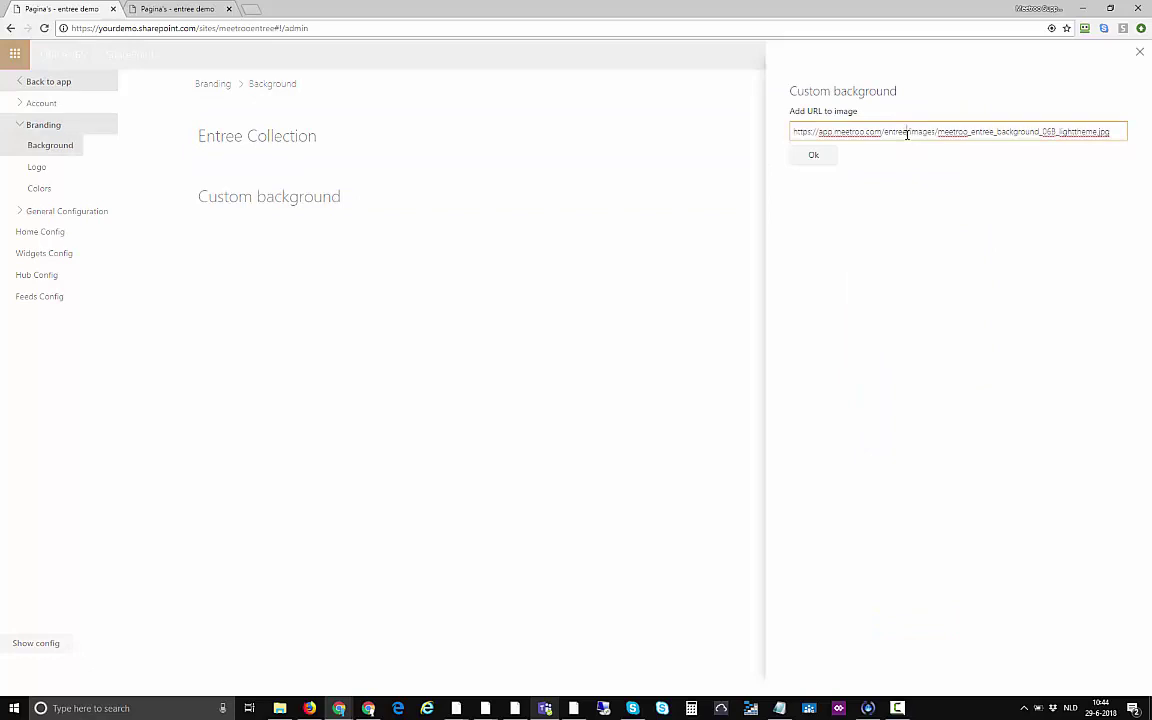
Review the branding logo settings and the application colors.
double_click(37, 169)
click(216, 150)
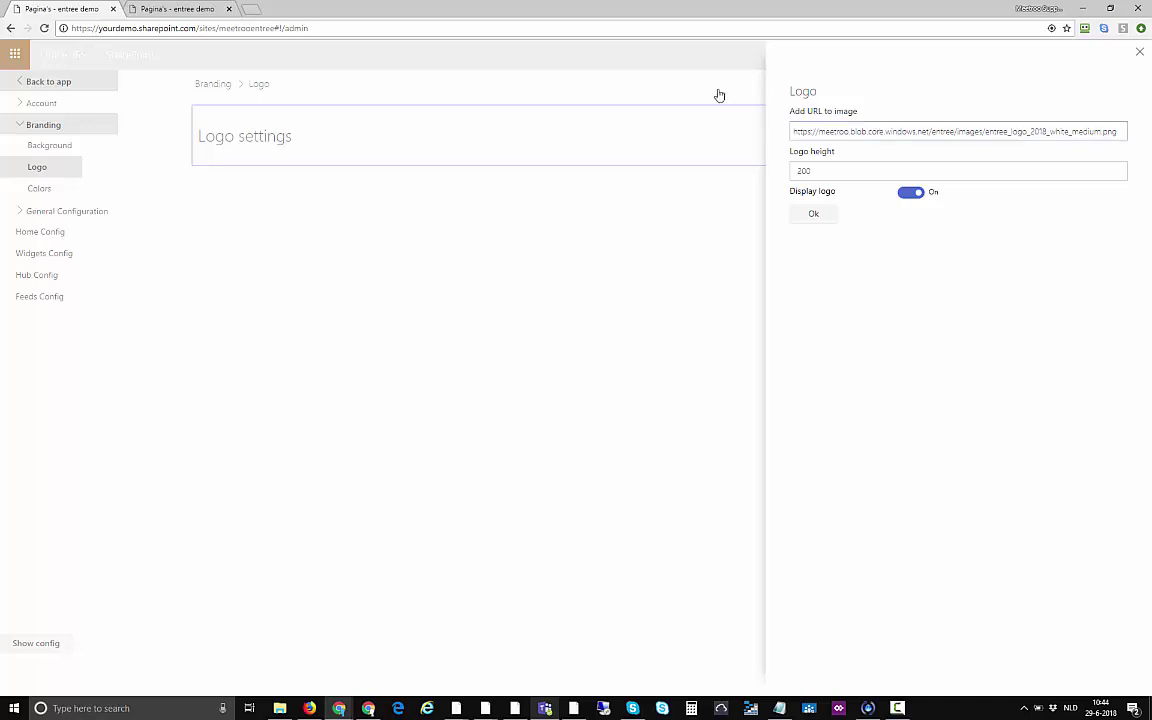
click(45, 192)
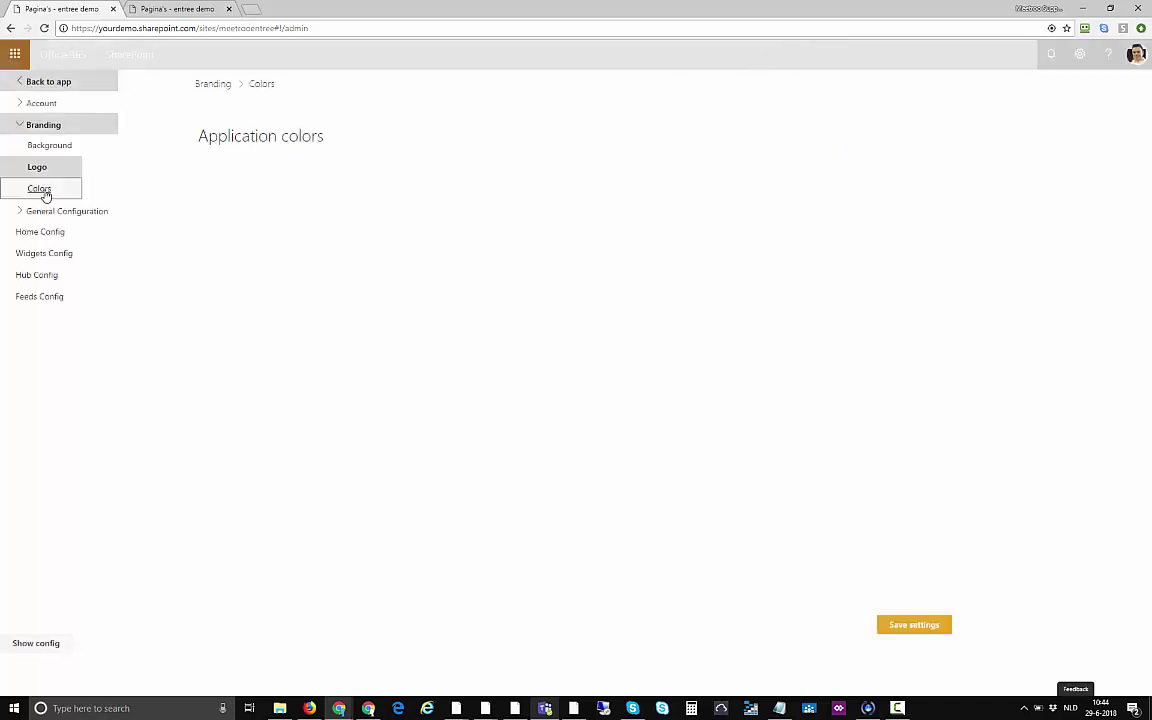
click(254, 149)
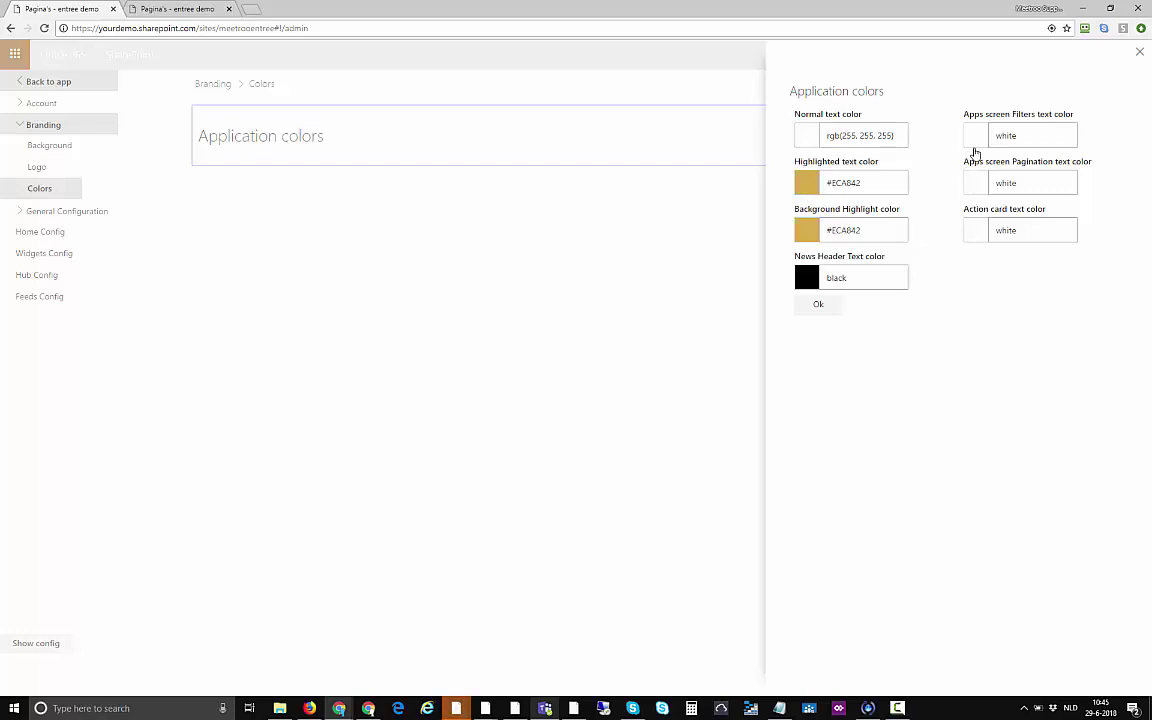
click(64, 231)
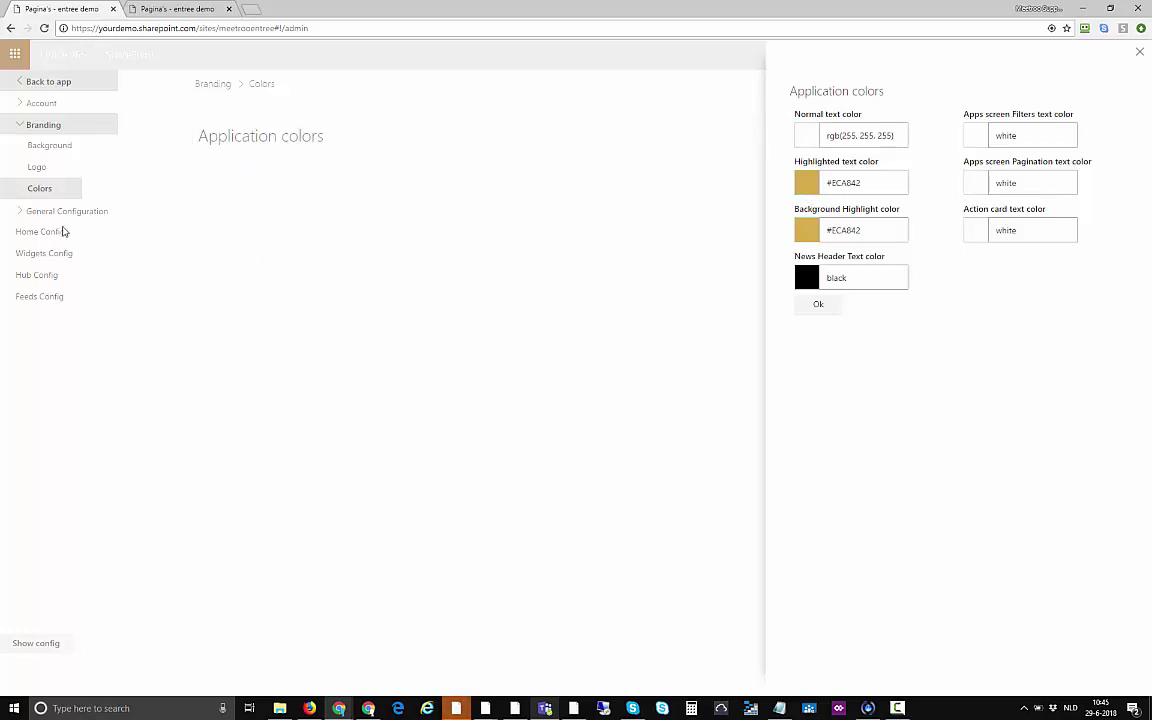
Examine the Support Link settings in Home Config and compare them with the support button on the live home page.
click(44, 236)
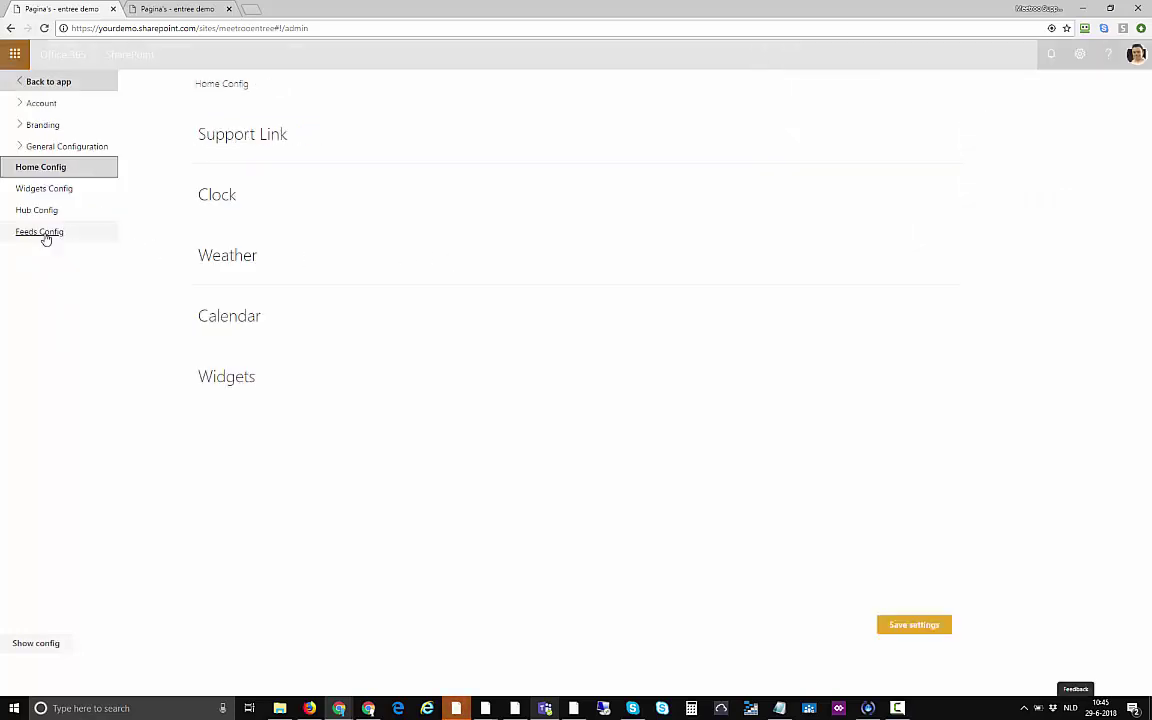
click(329, 147)
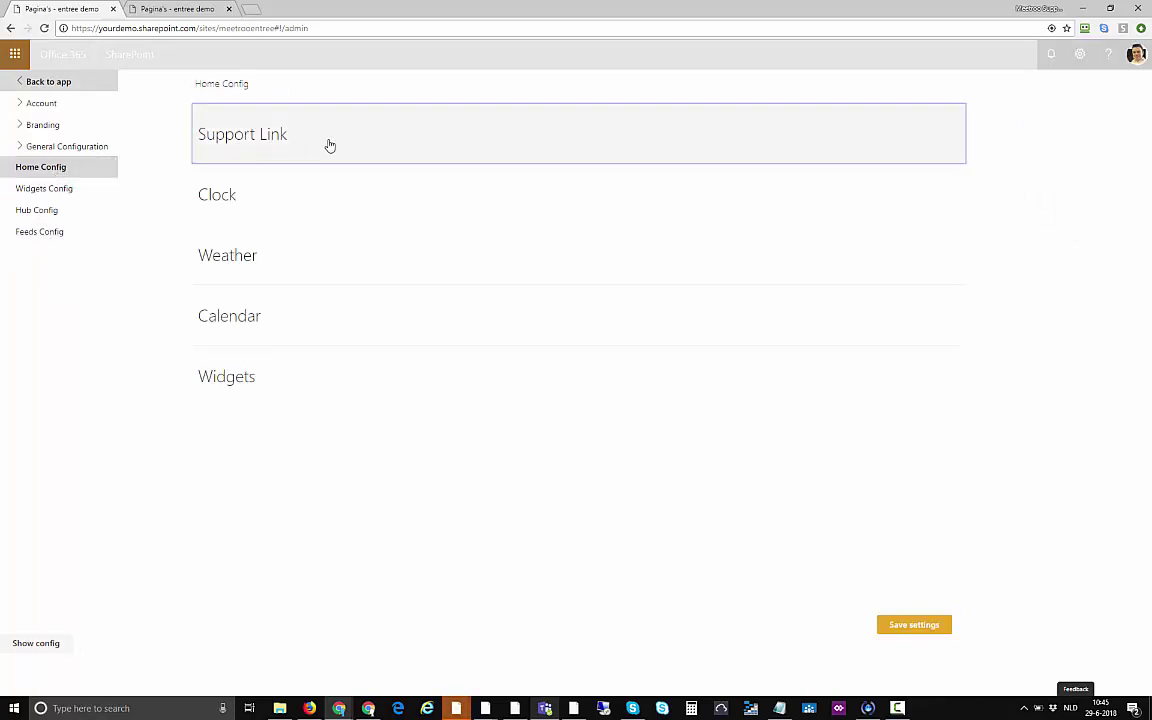
click(175, 9)
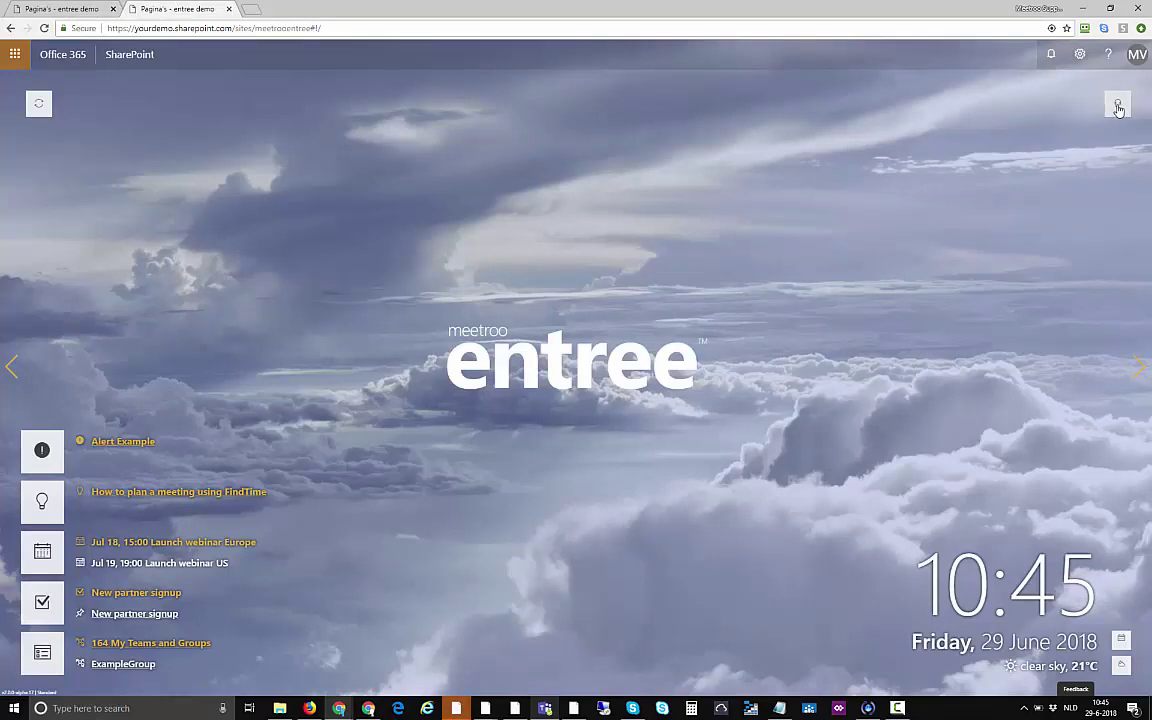
click(77, 9)
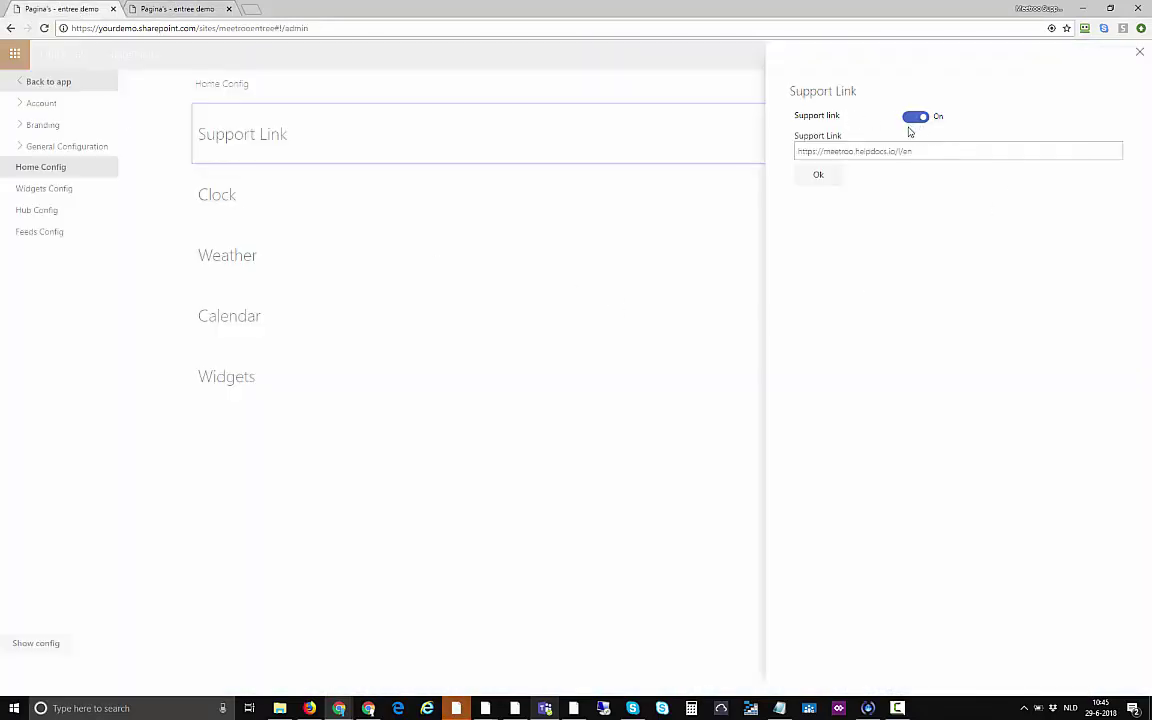
drag(922, 148, 722, 190)
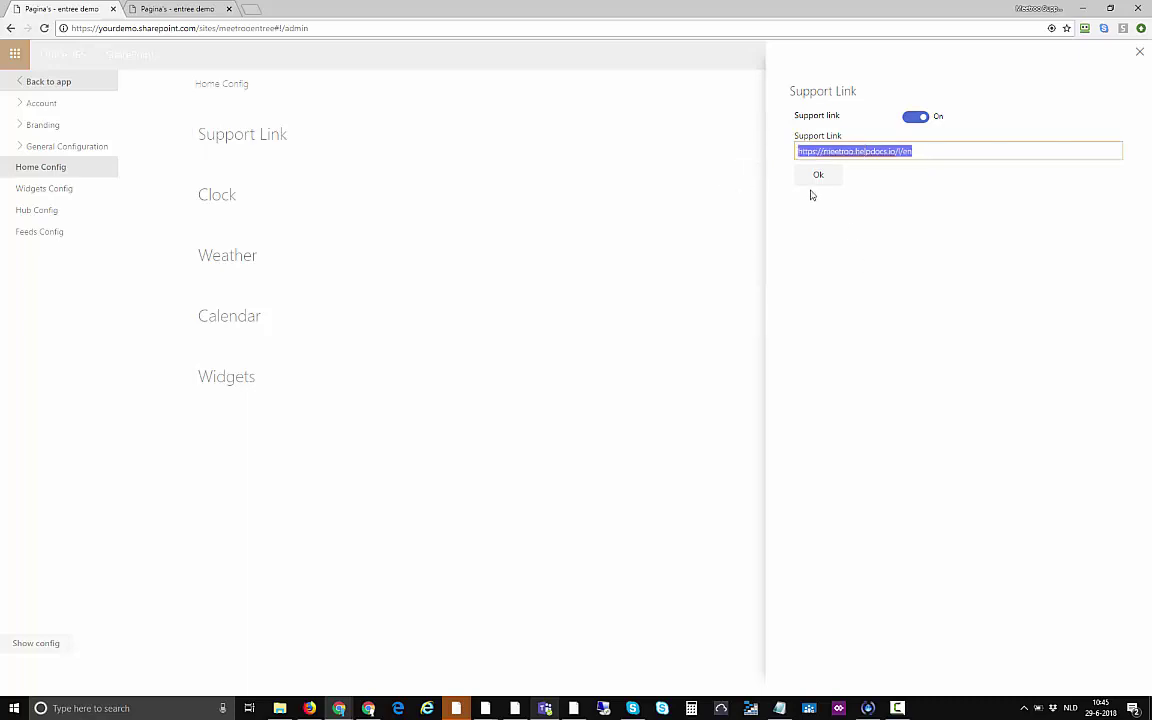
Review the Clock, Weather and Calendar settings in Home Config and check these elements on the live home page.
click(262, 208)
click(268, 207)
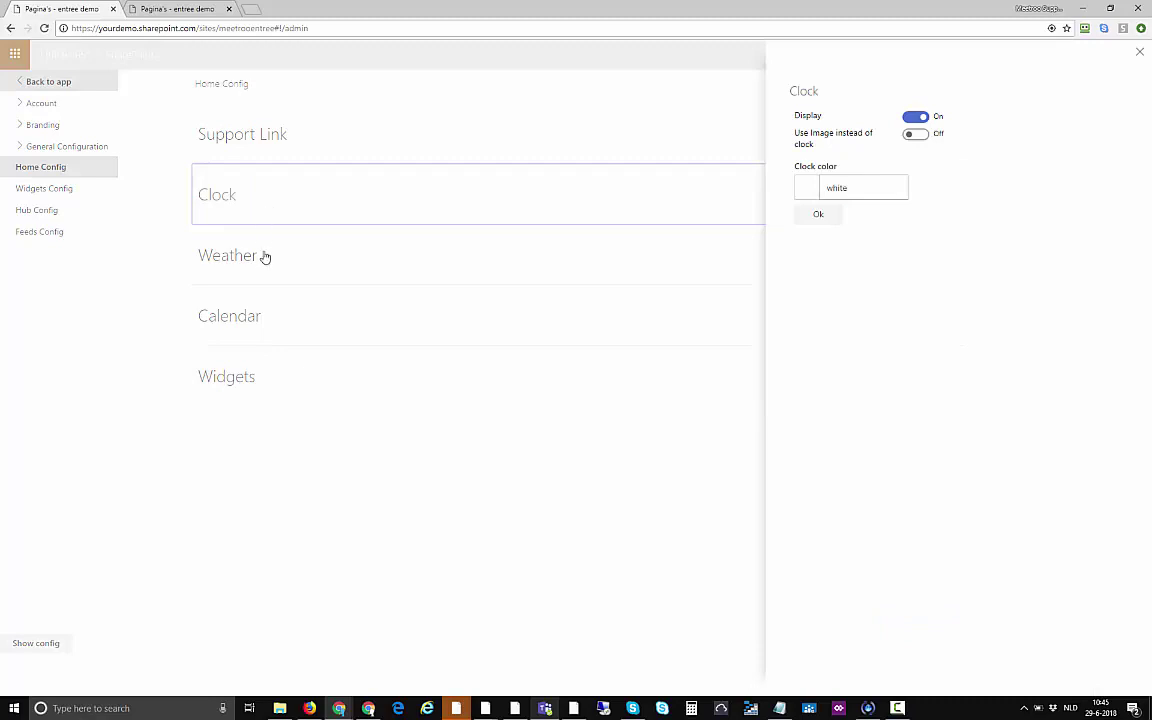
click(307, 263)
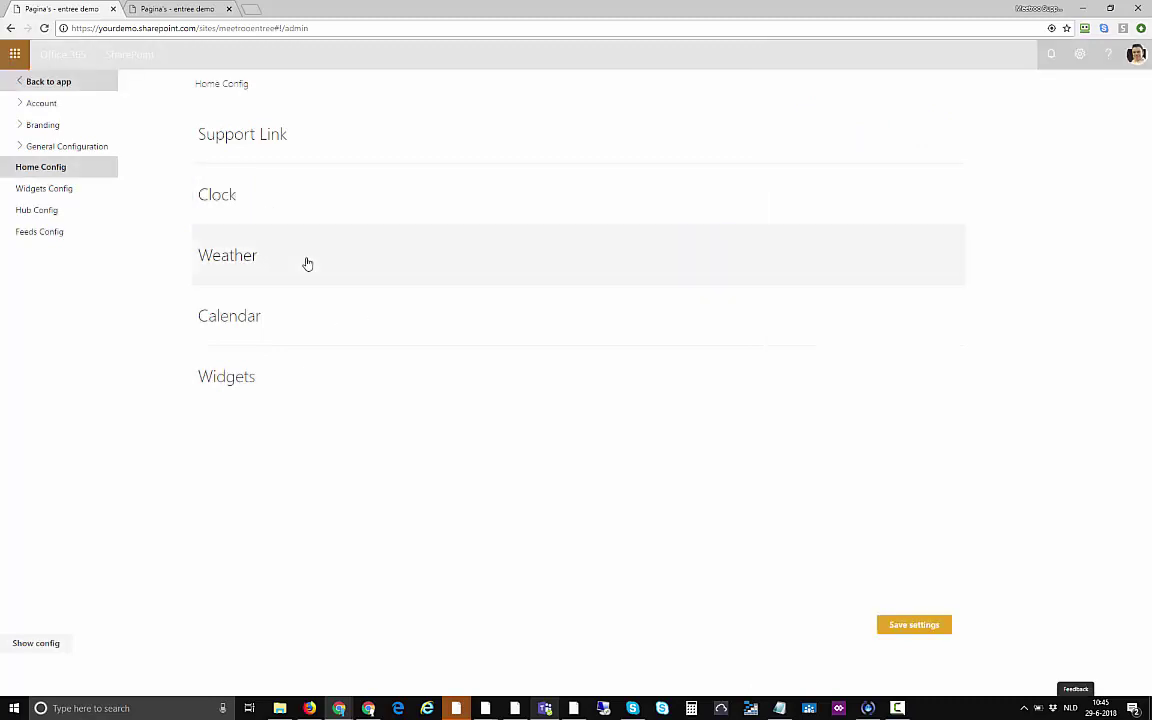
click(307, 263)
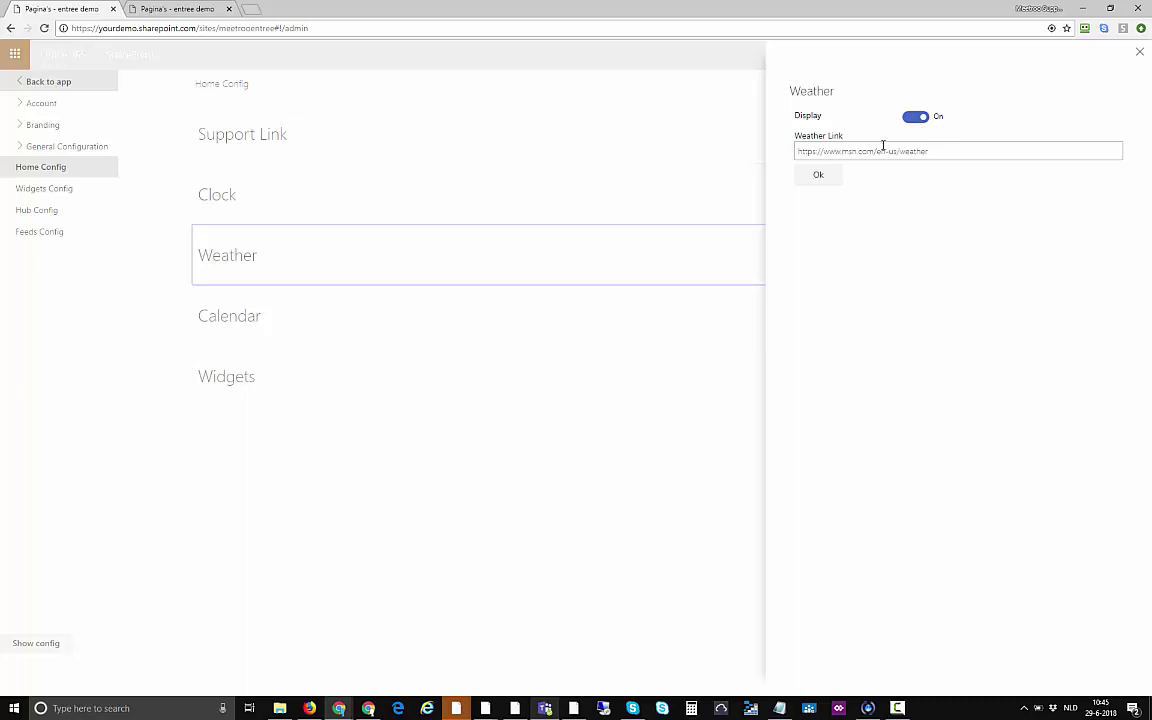
click(380, 321)
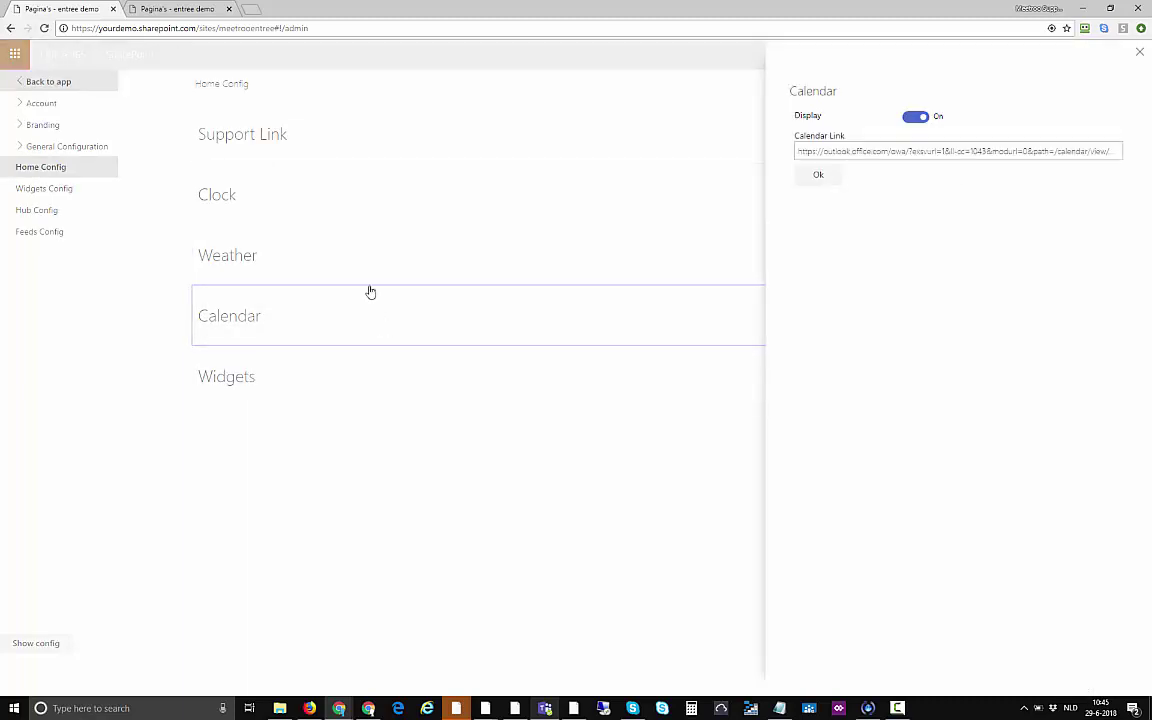
click(200, 9)
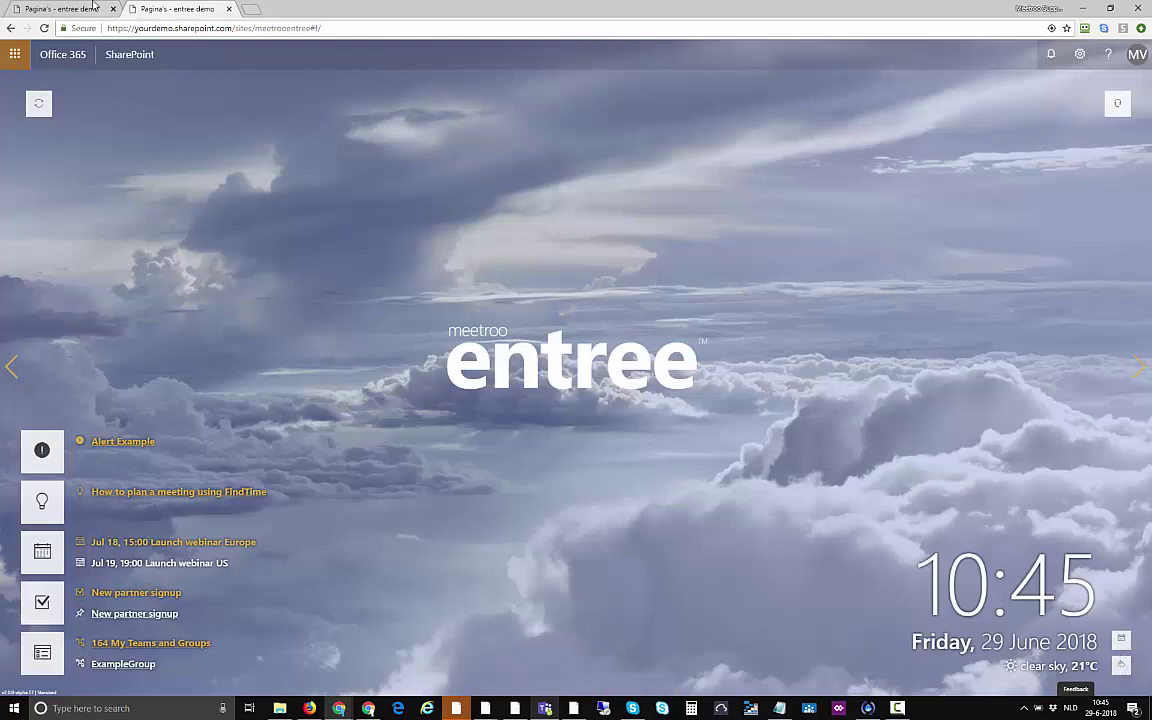
Return to Home Config and move the Colleagues widget directly below Alerts in the home widgets order.
click(60, 9)
click(303, 376)
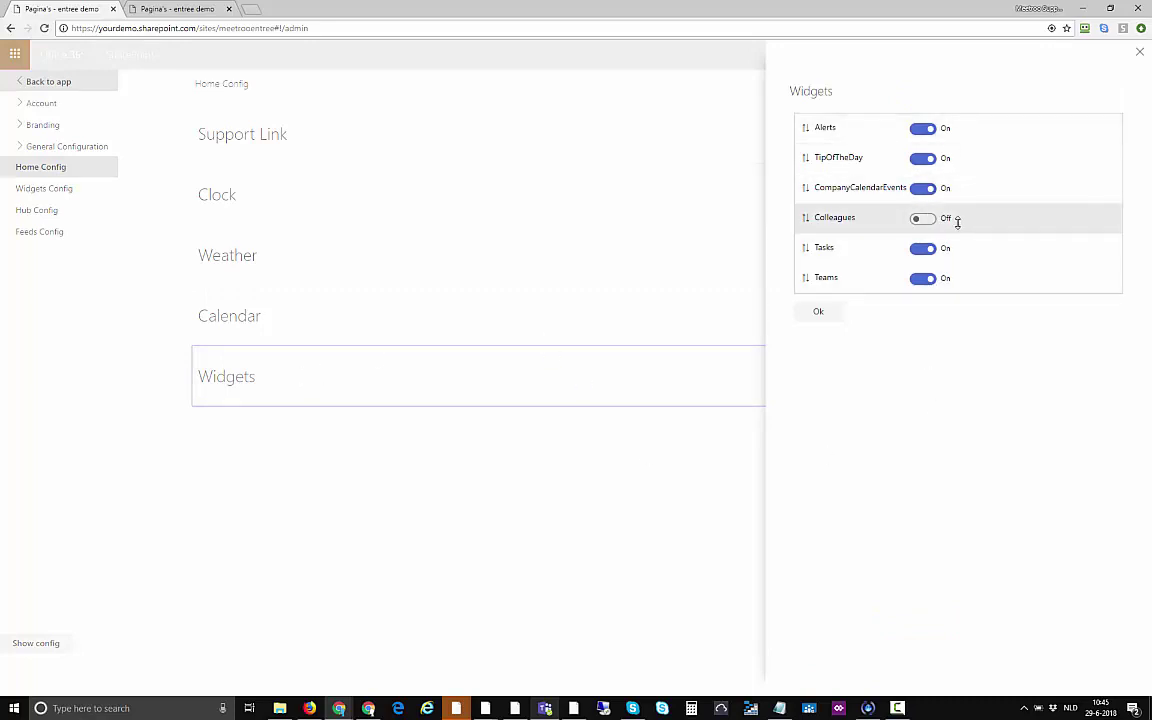
drag(863, 224, 830, 158)
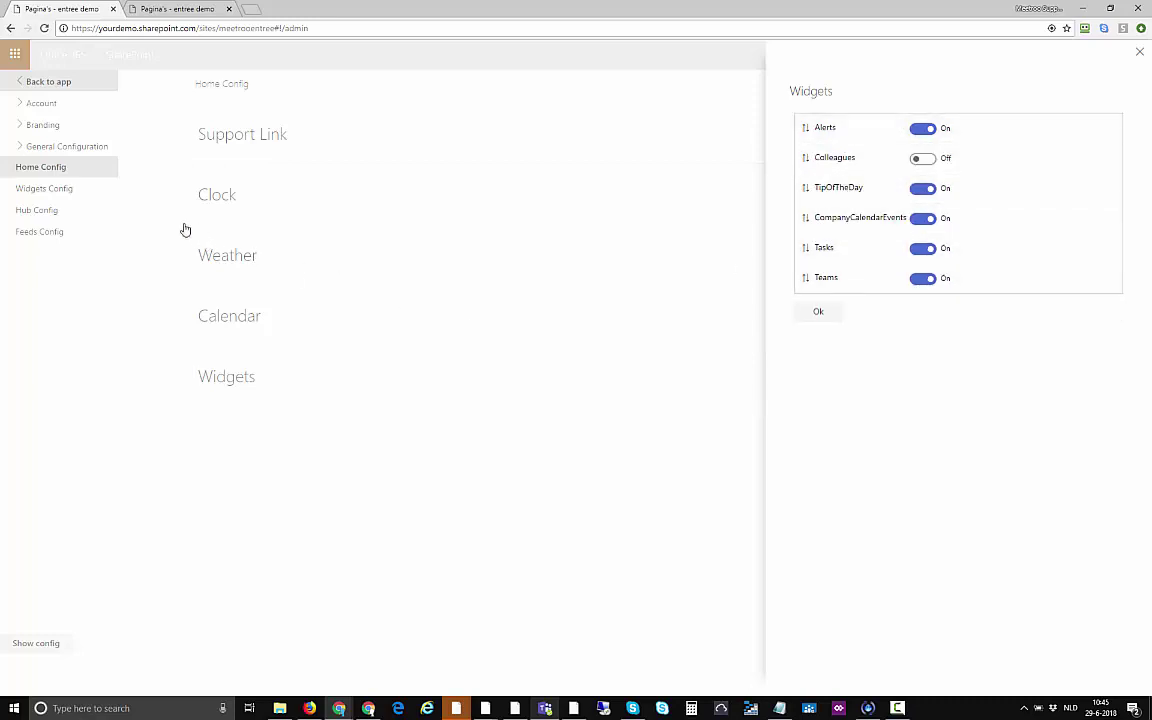
Review the Alerts, Colleagues and TipOfTheDay settings in Widgets Config, including the Alerts button URL.
double_click(57, 190)
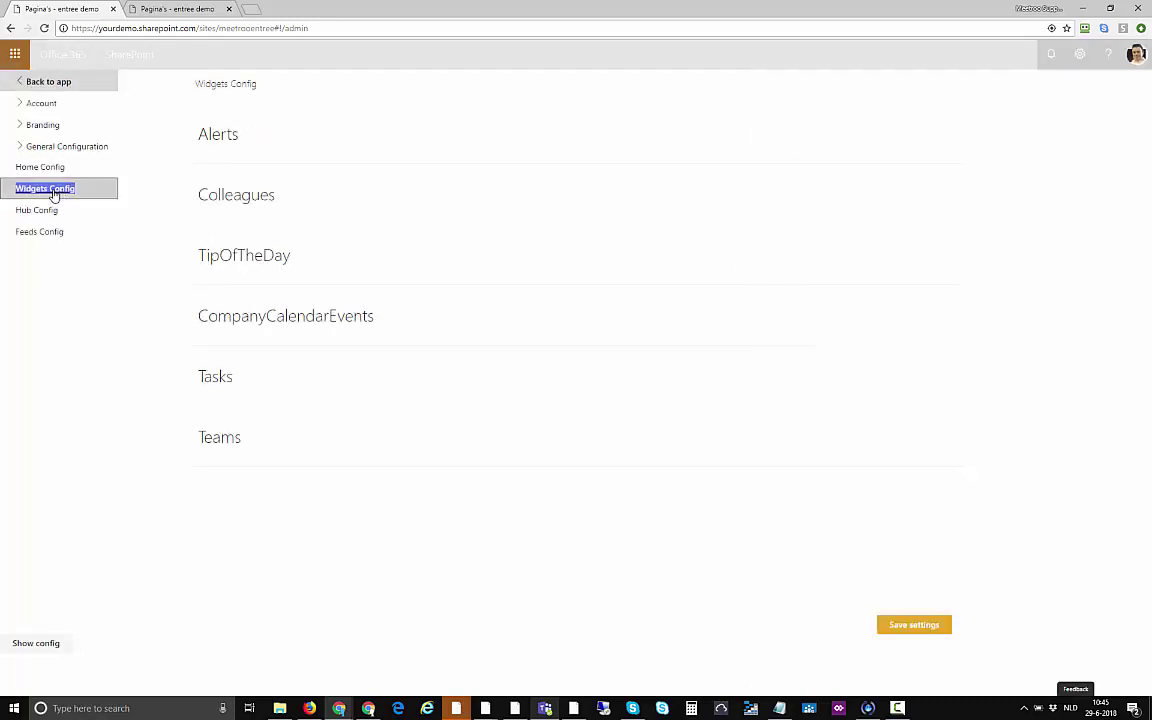
click(238, 160)
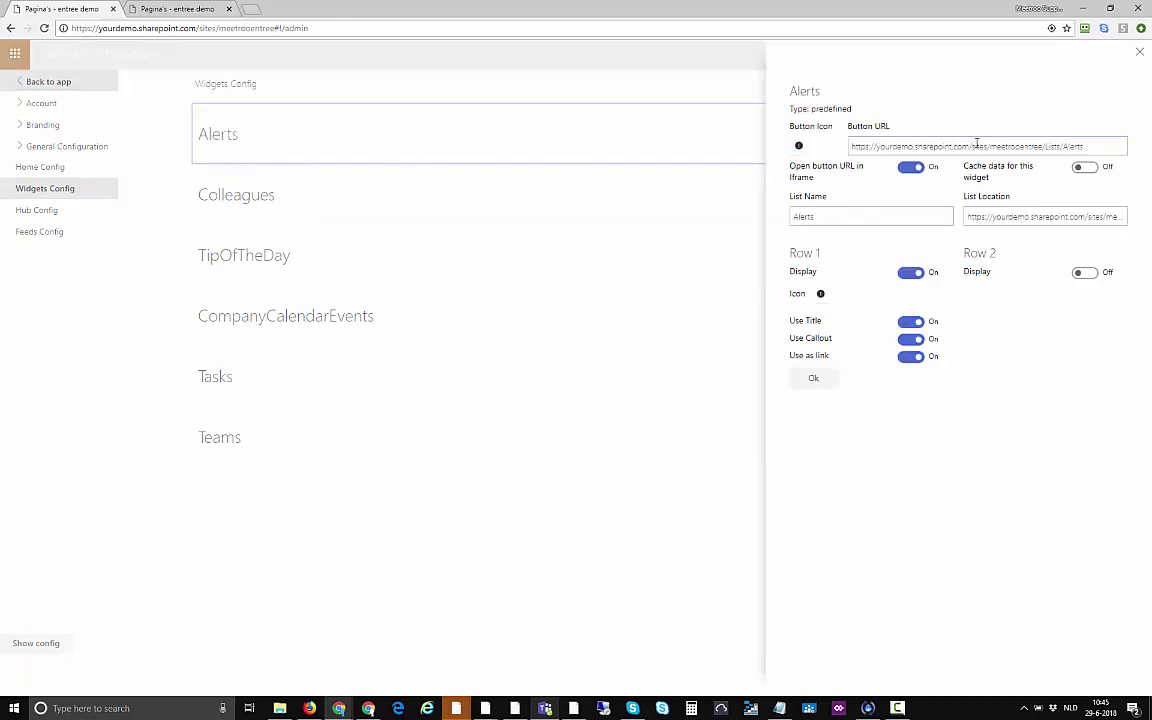
double_click(1072, 146)
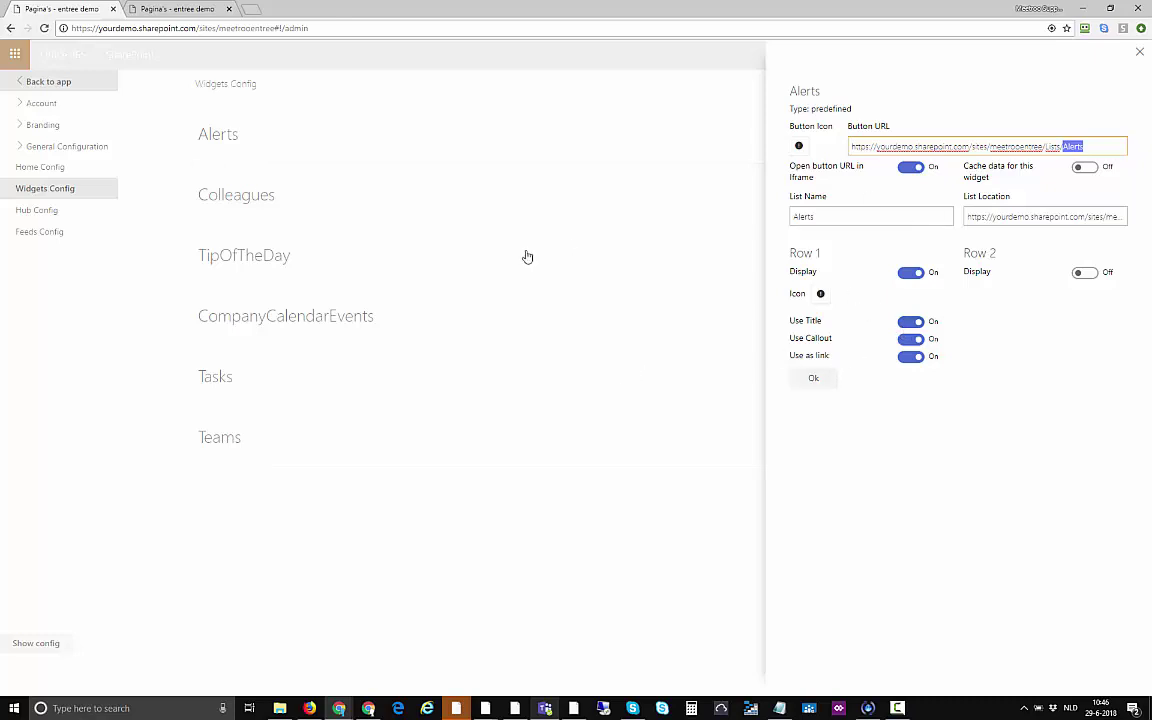
click(282, 188)
click(282, 188)
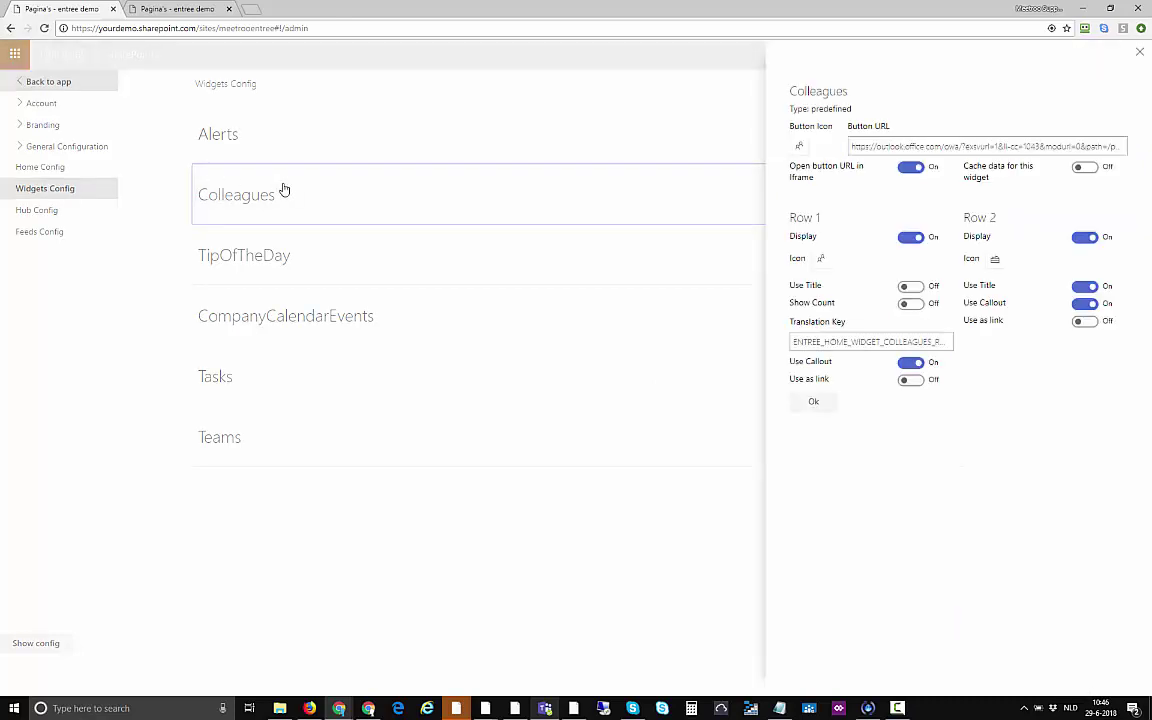
click(301, 240)
click(302, 246)
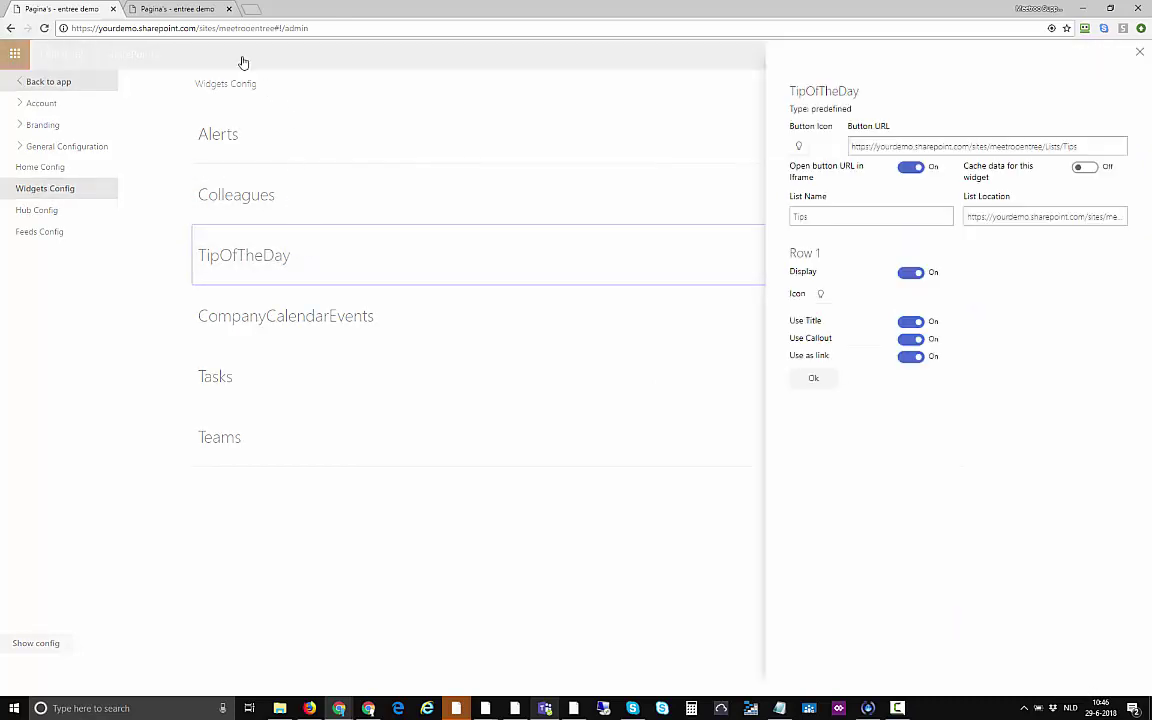
Preview the Alert Example callout on the live home page, then return to the admin page.
click(178, 9)
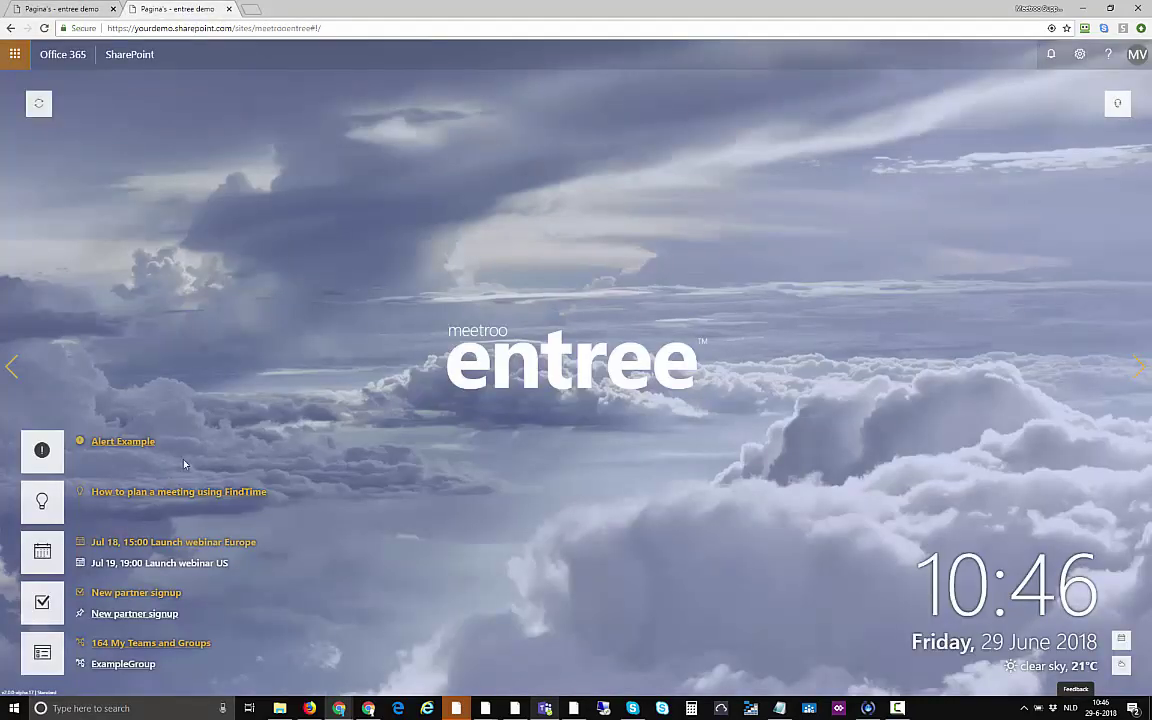
mouse_move(144, 453)
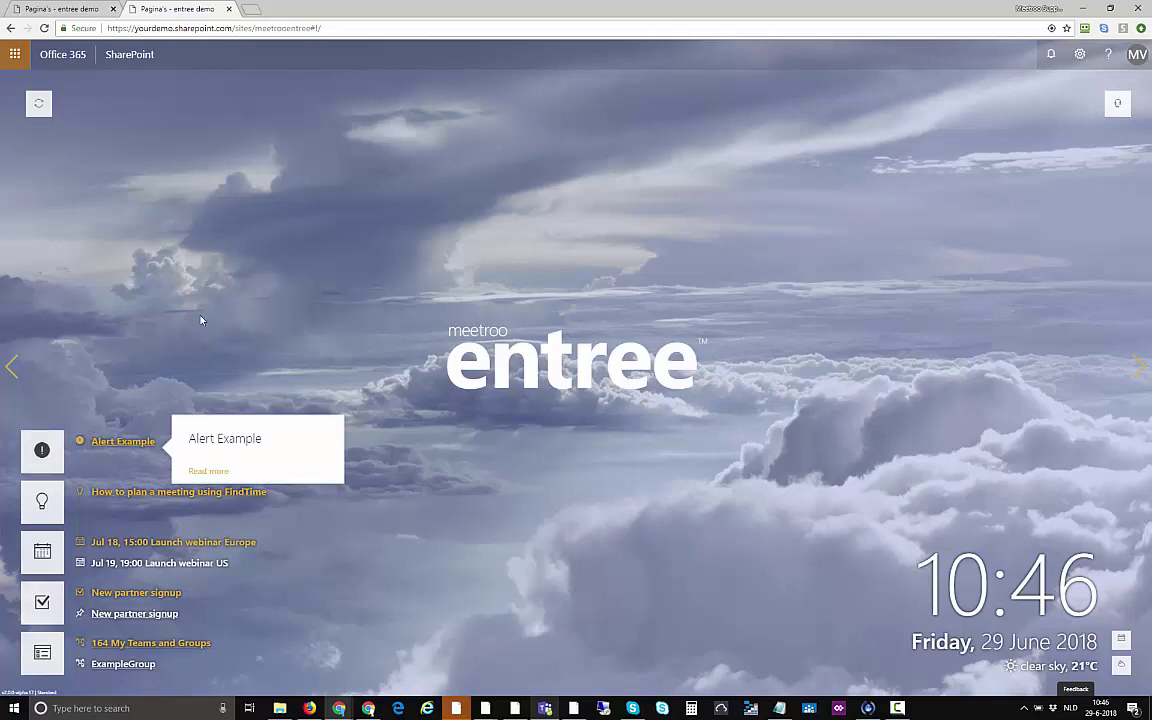
click(77, 14)
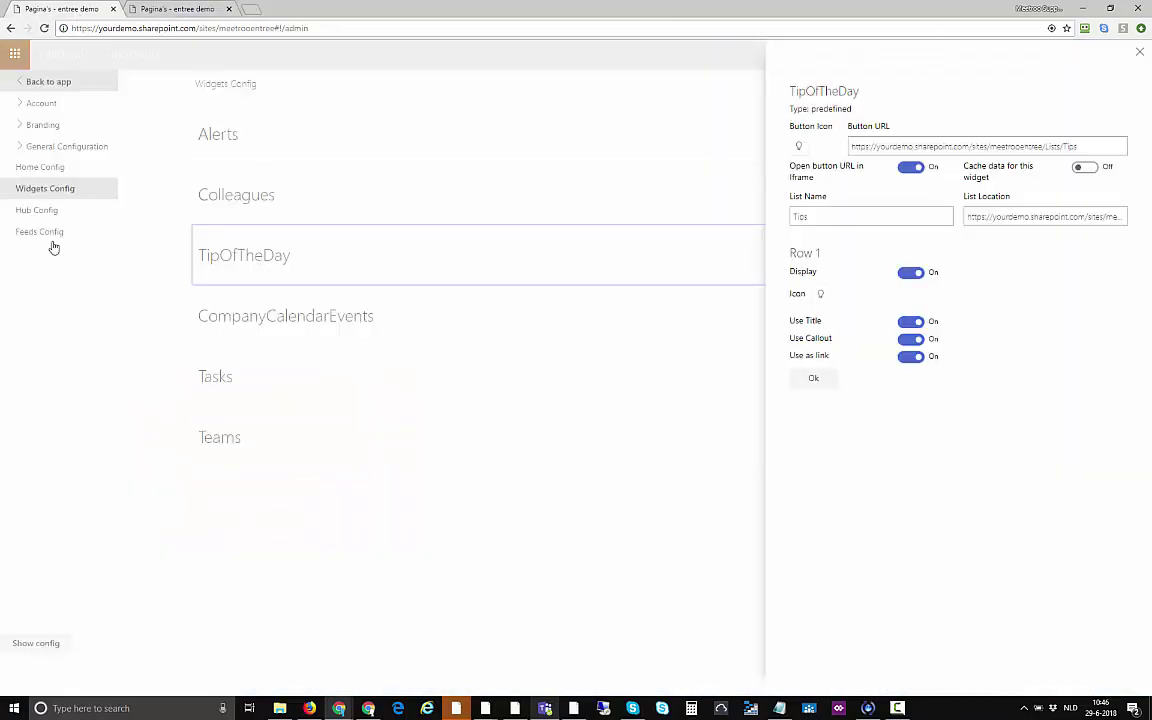
Examine the available Default Hub View options in Hub Config and close the settings without changing the selection.
click(37, 210)
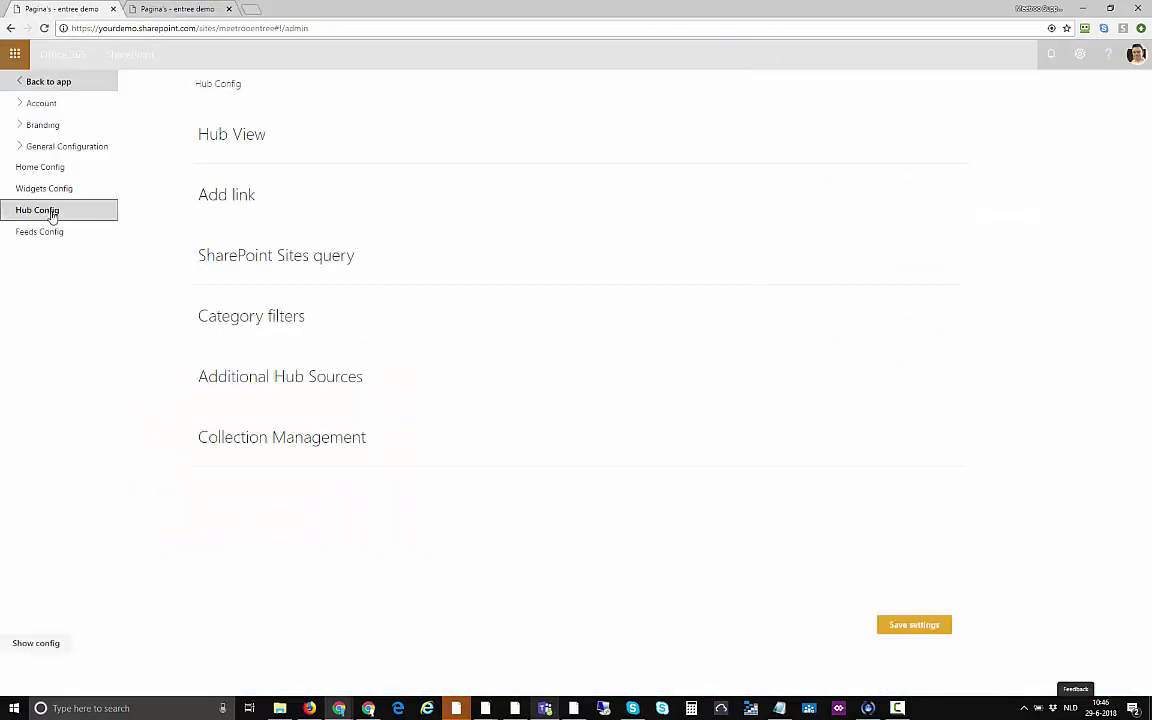
click(345, 140)
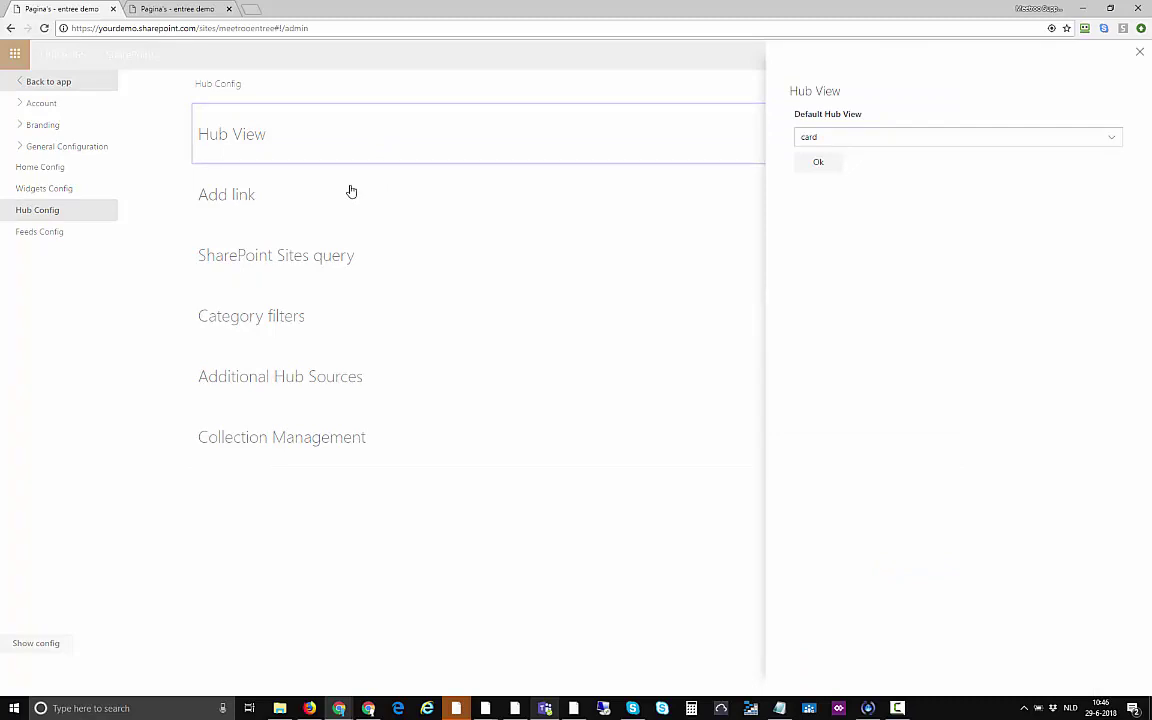
click(843, 141)
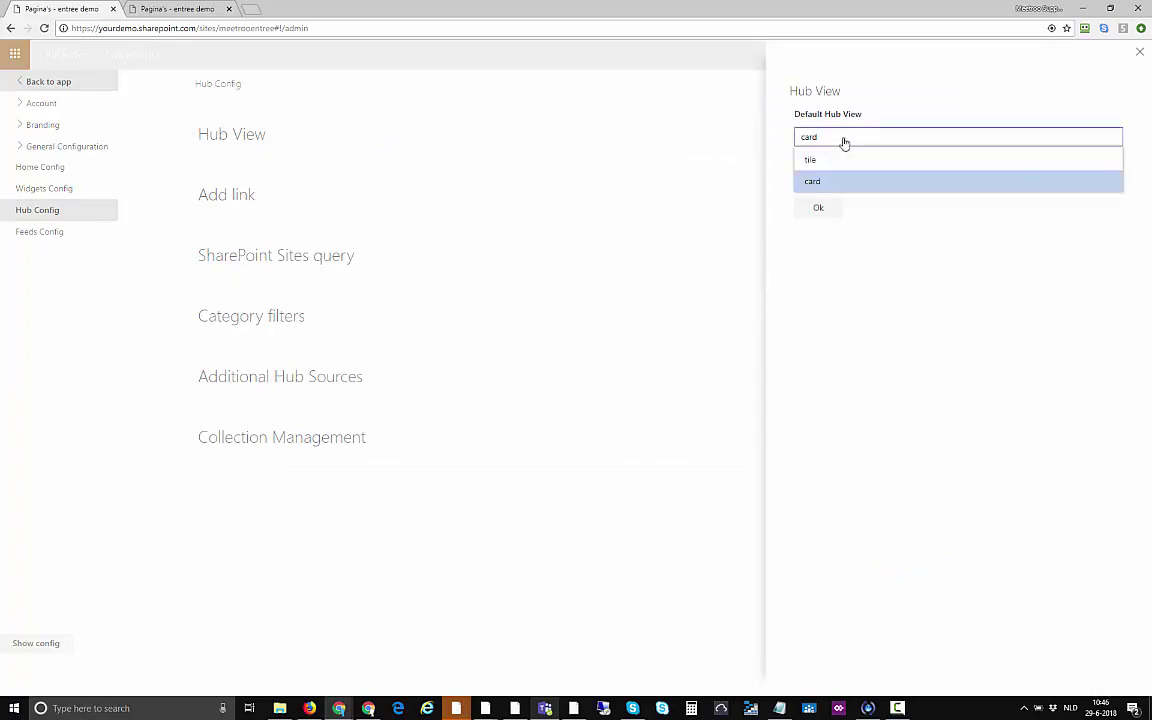
click(843, 141)
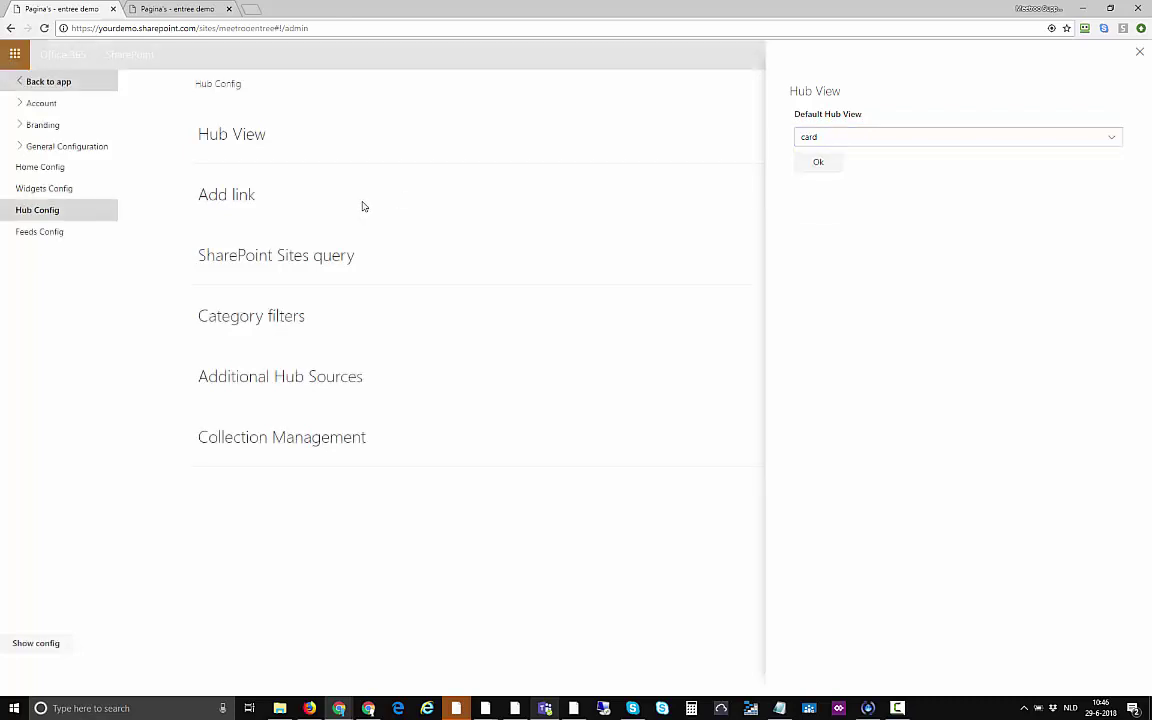
click(330, 206)
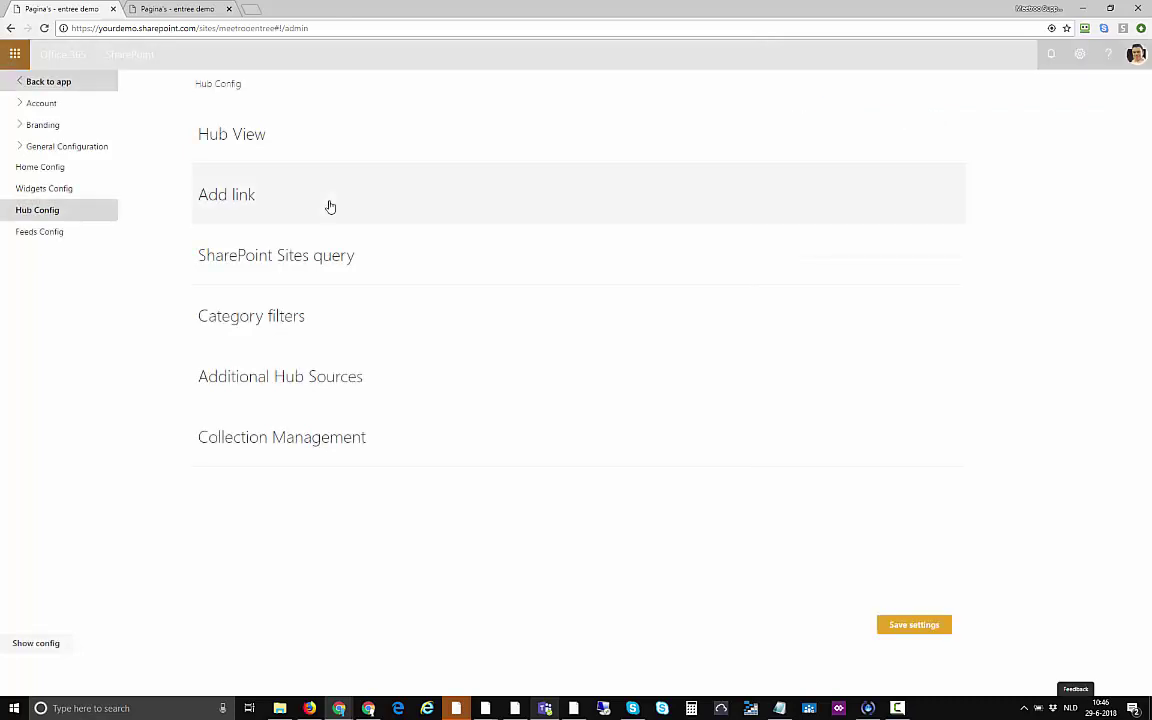
Open the Add link setting in Hub Config, preview the Add link form on the live hub, and return to the admin page.
click(330, 206)
click(197, 8)
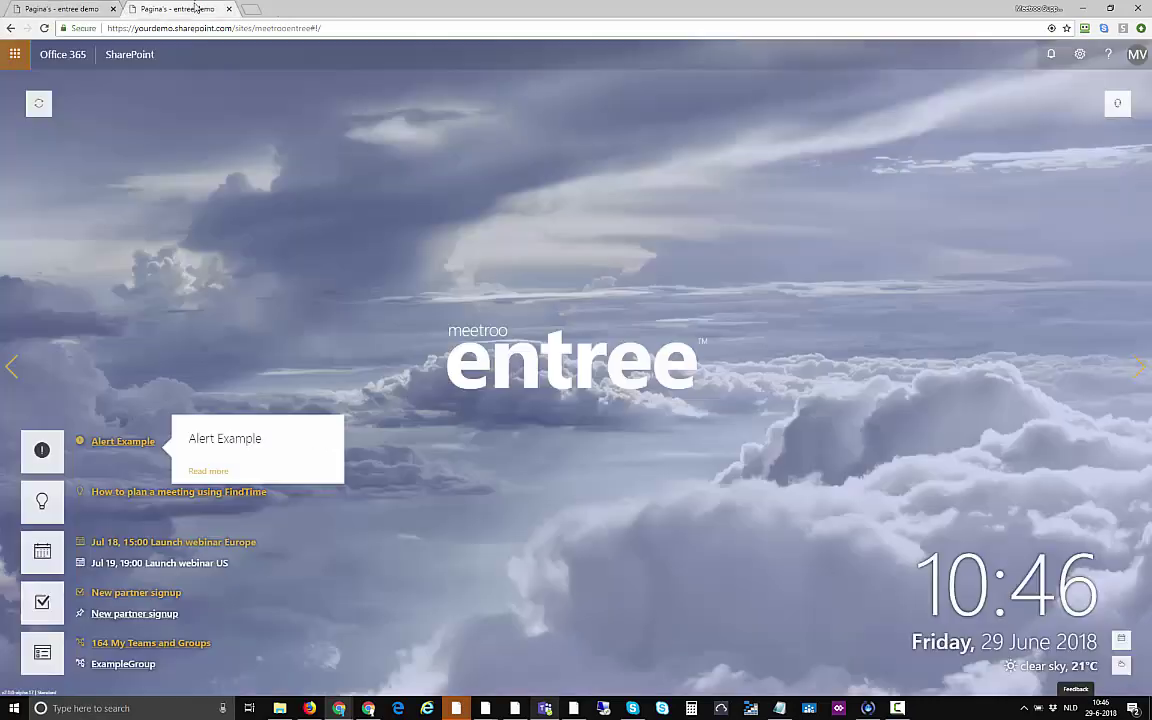
click(502, 235)
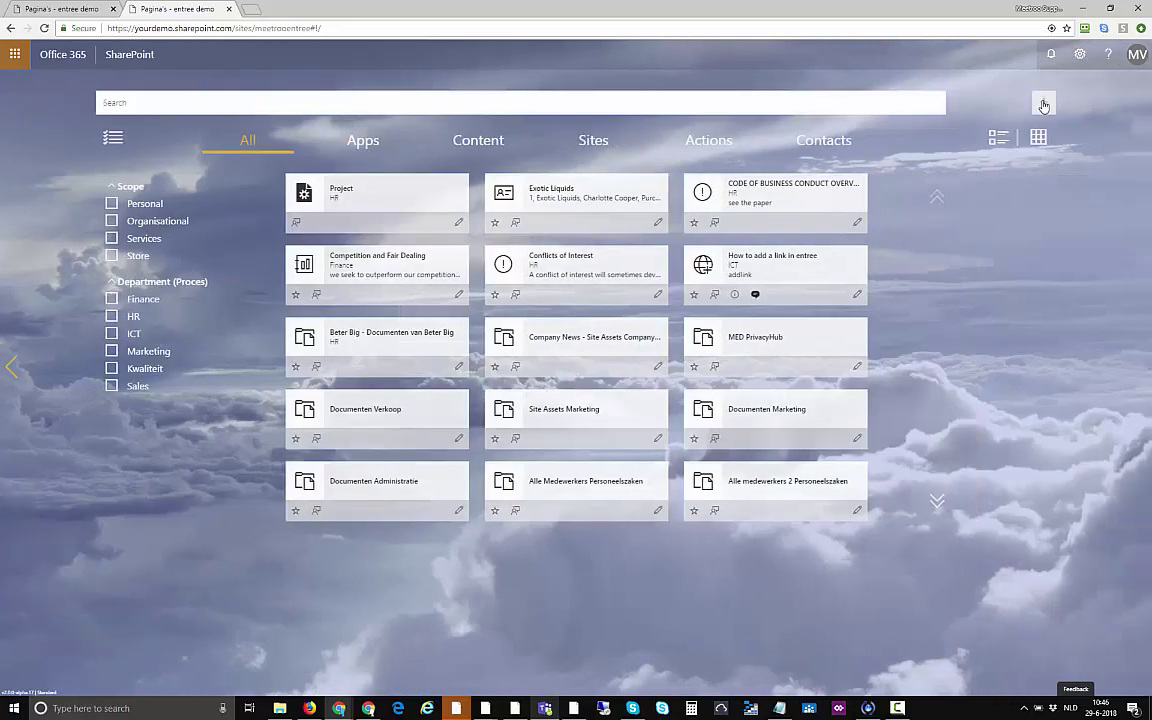
click(1044, 105)
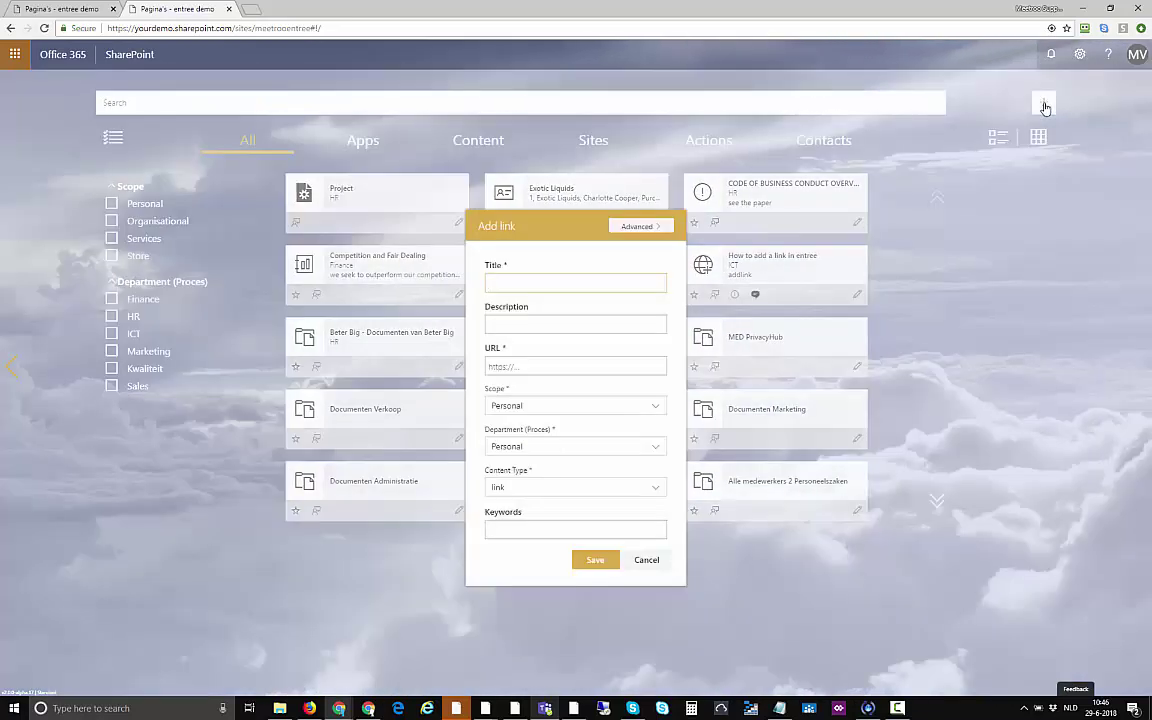
click(56, 12)
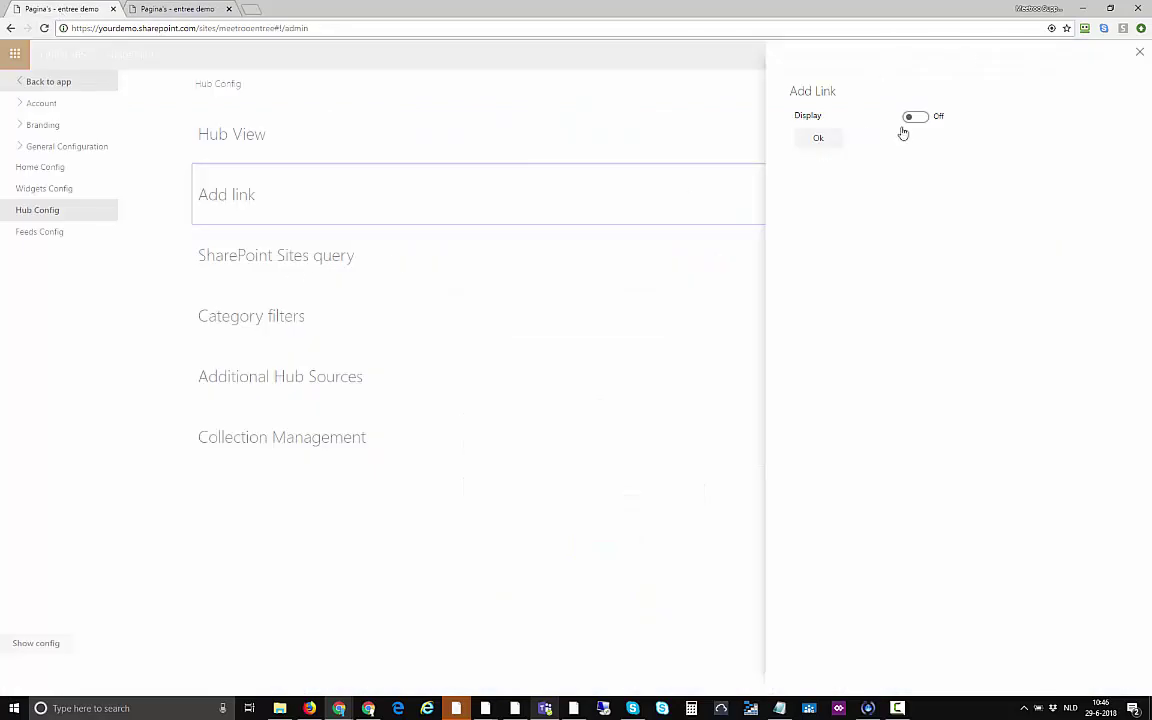
Open the SharePoint Sites query setting, view the Sites results on the live hub after cancelling the link form, and return to the admin page.
click(297, 258)
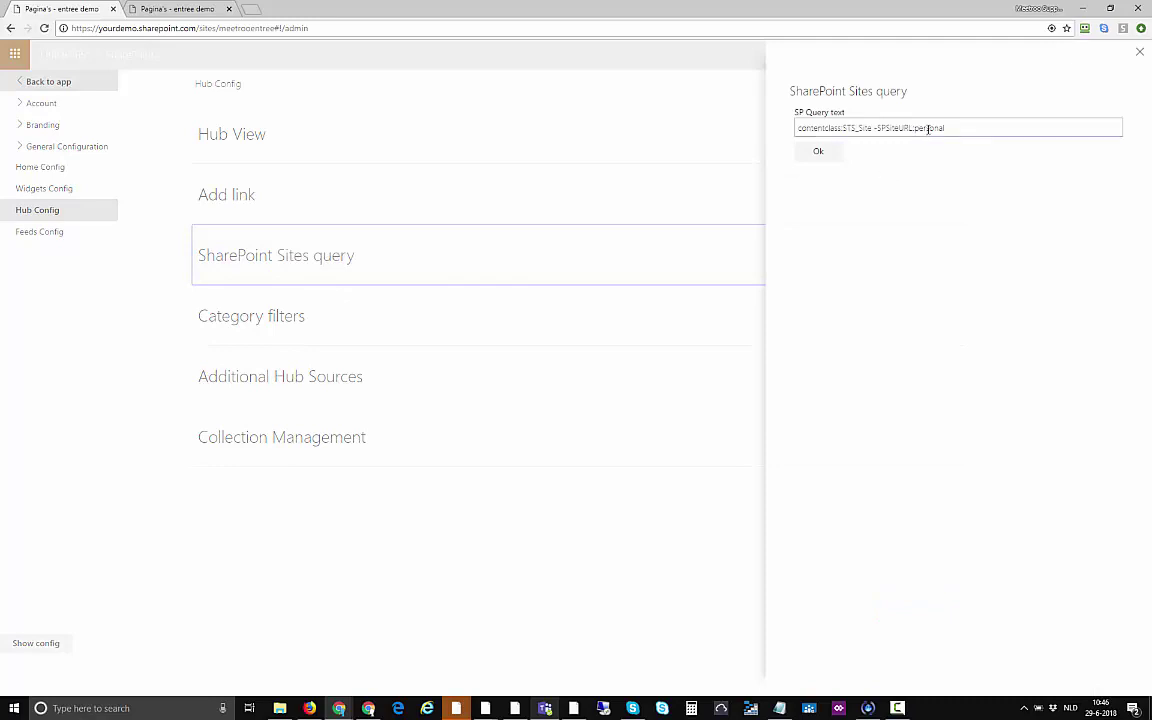
click(176, 9)
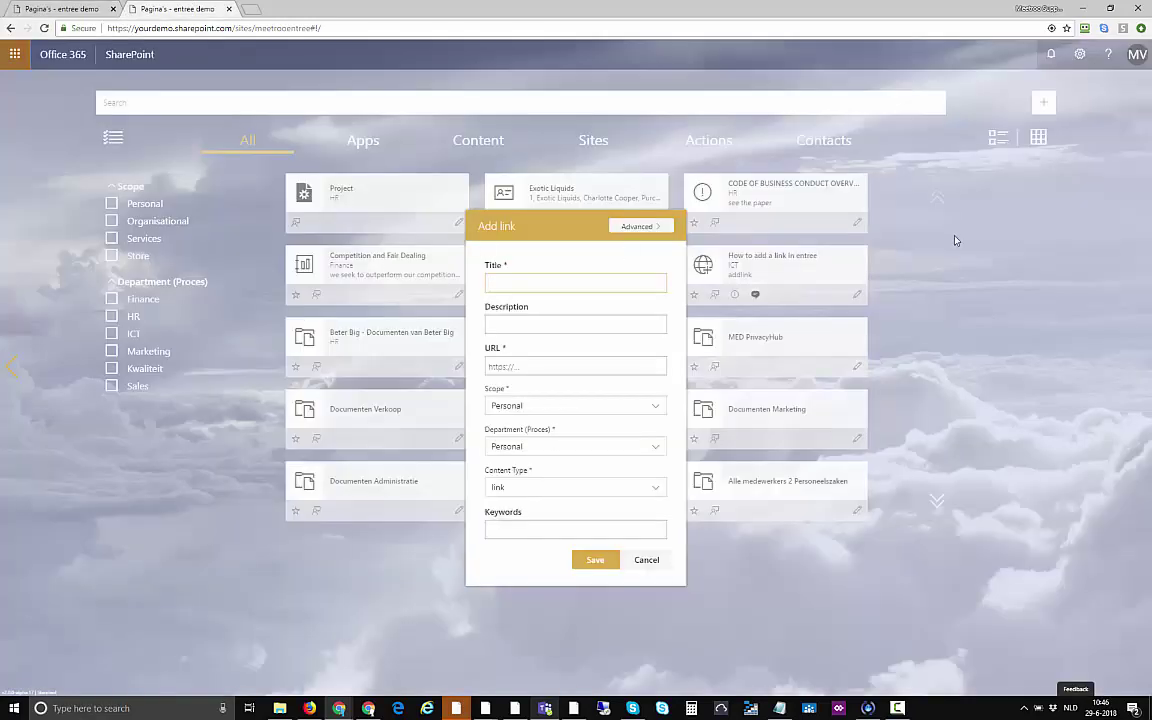
click(650, 559)
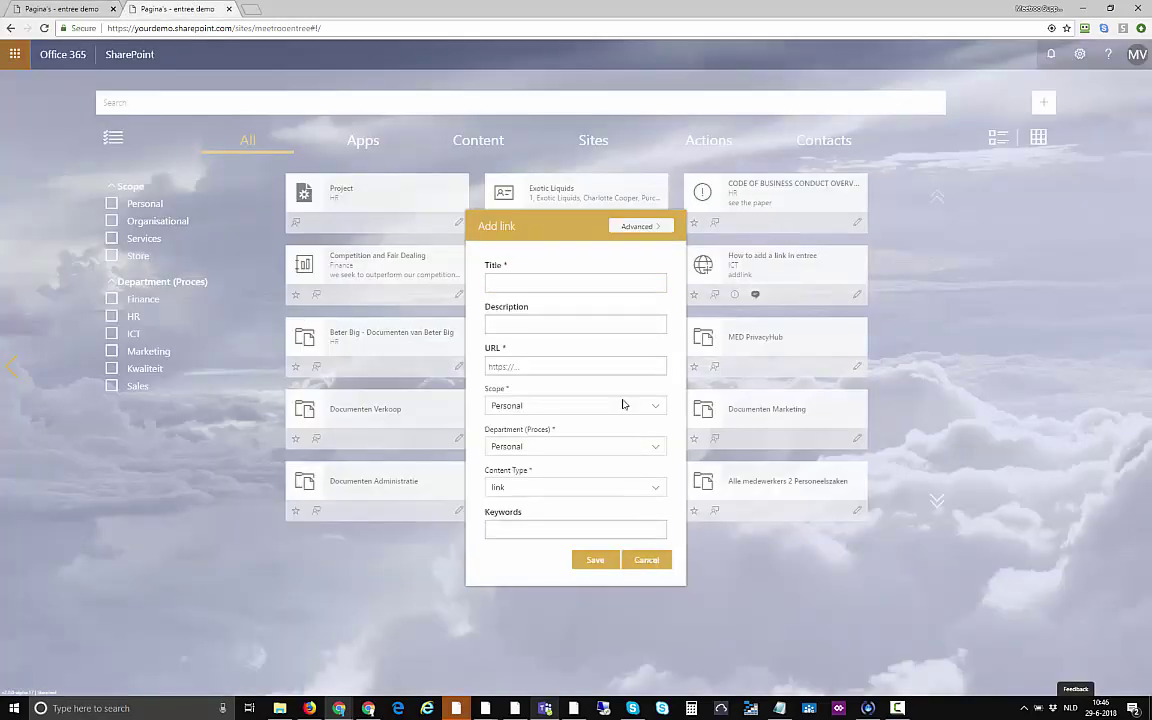
click(597, 142)
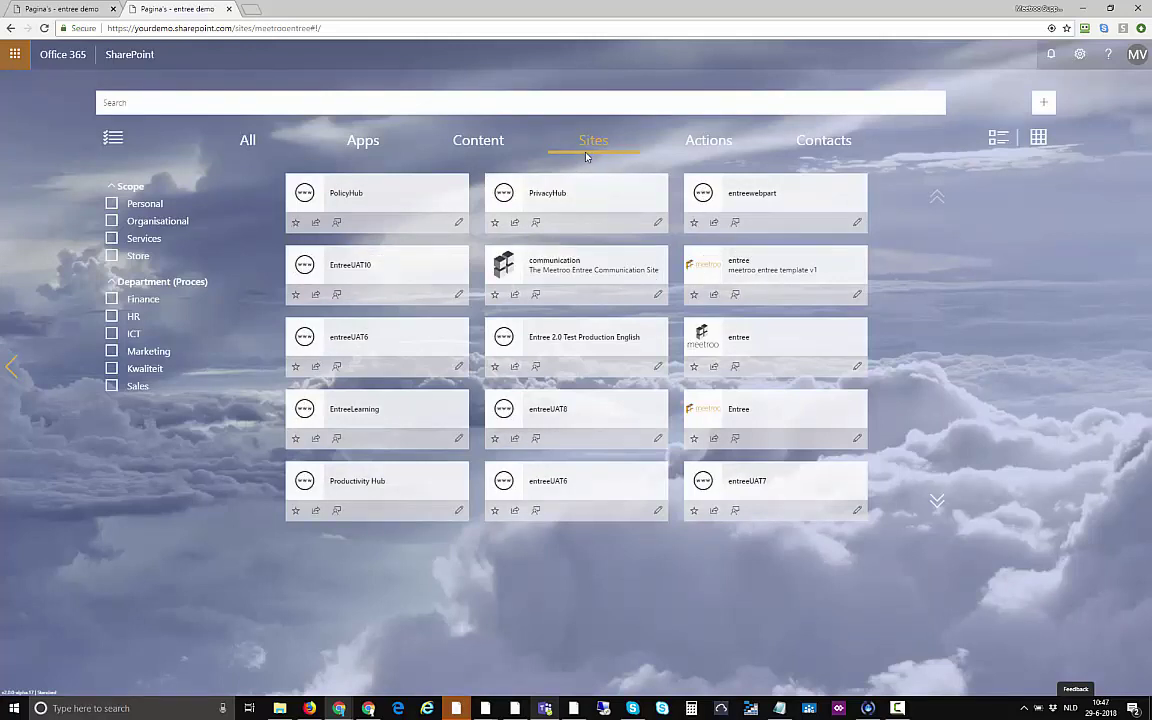
click(55, 9)
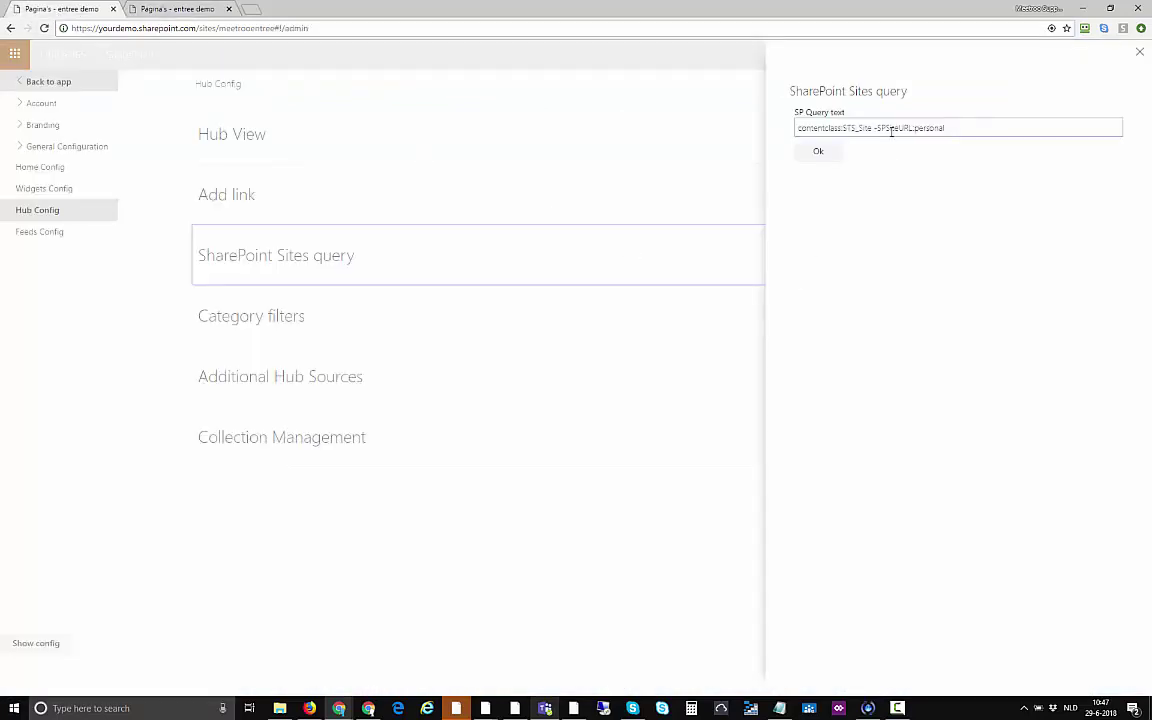
Examine the contentclass:STS_Site and -SPSiteURL:personal parts of the SP Query text, then close the setting without editing it.
drag(875, 128, 774, 139)
click(886, 126)
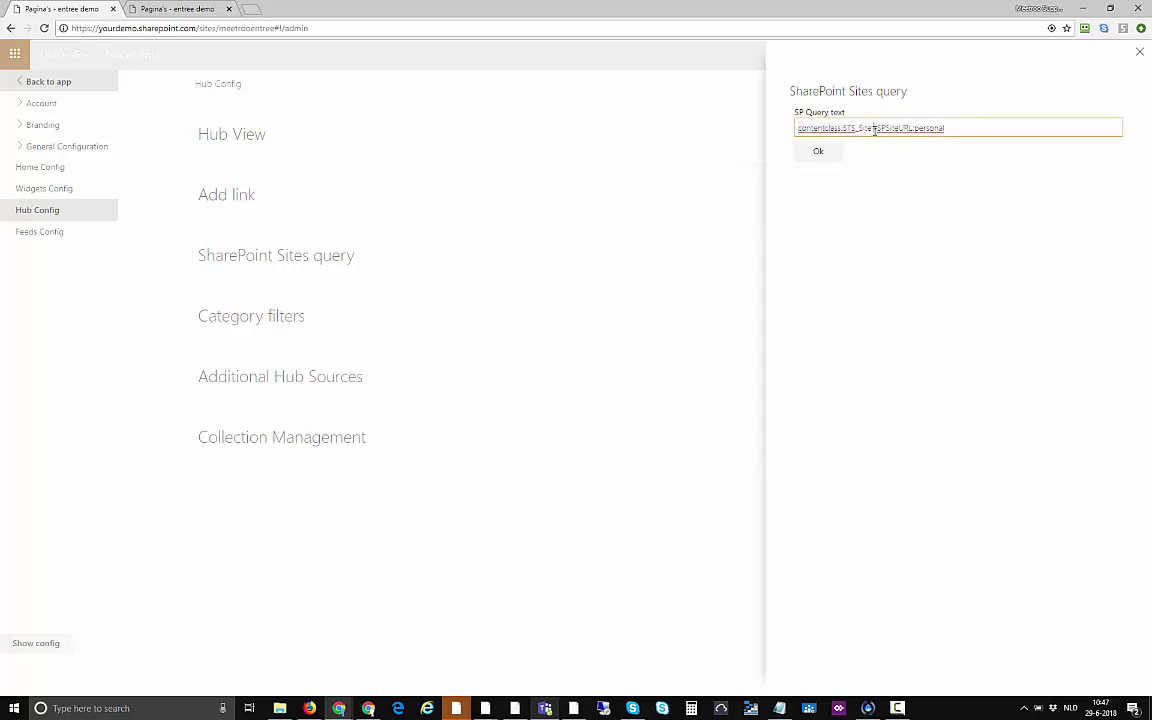
drag(874, 129, 955, 130)
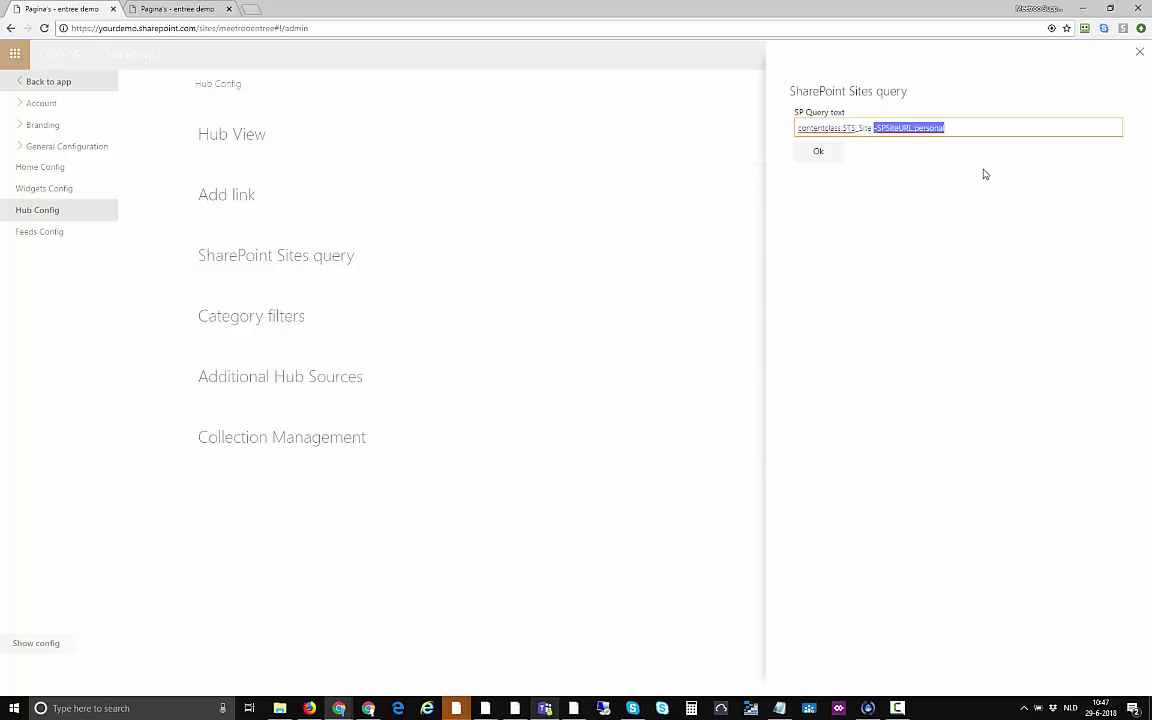
click(964, 131)
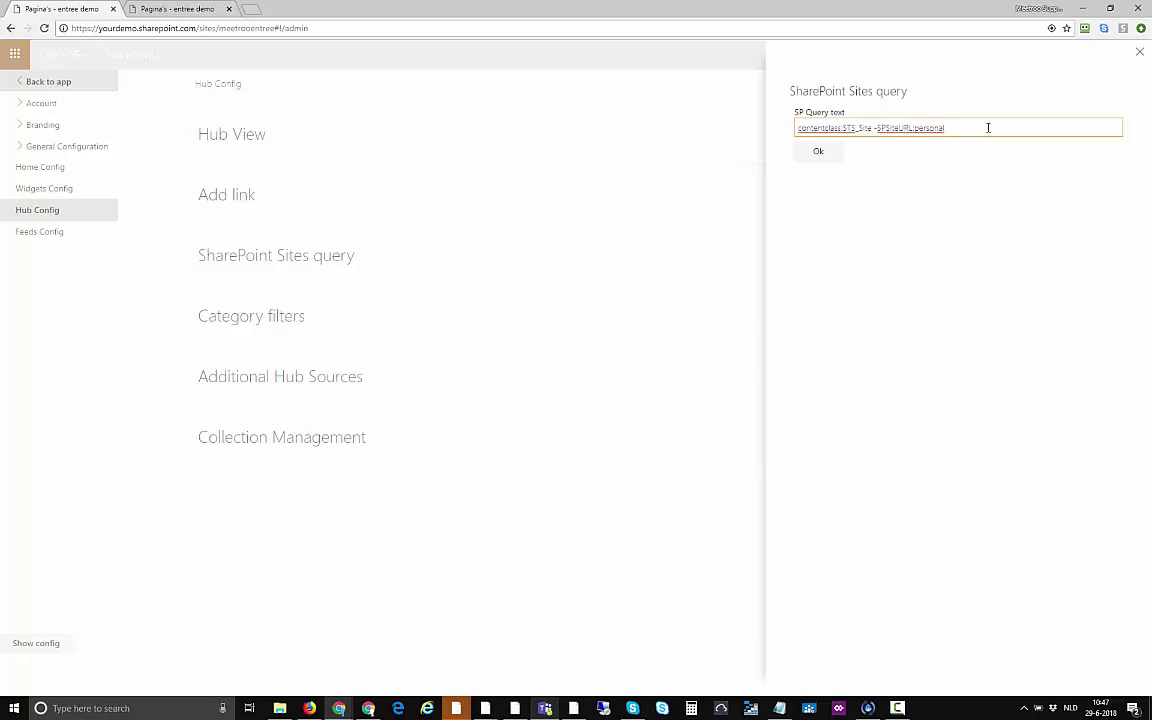
click(1139, 52)
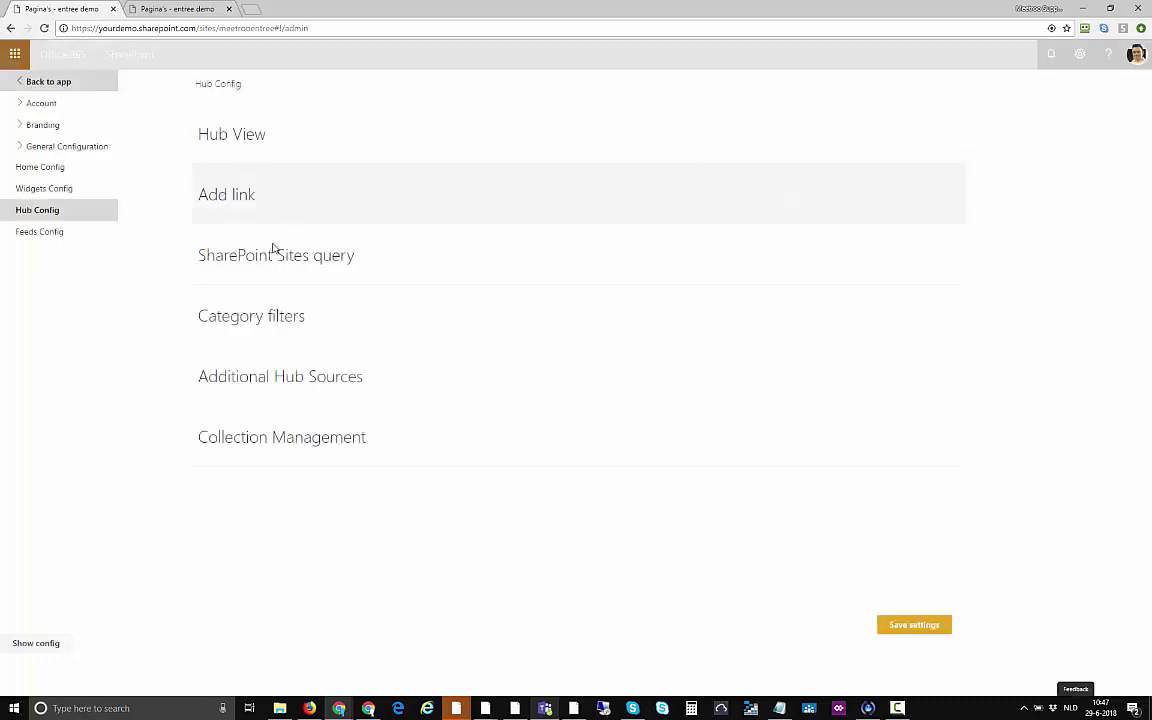
Compare the Category filters setting with the Department filters on the live hub, and add a category filter with blank fields.
click(257, 314)
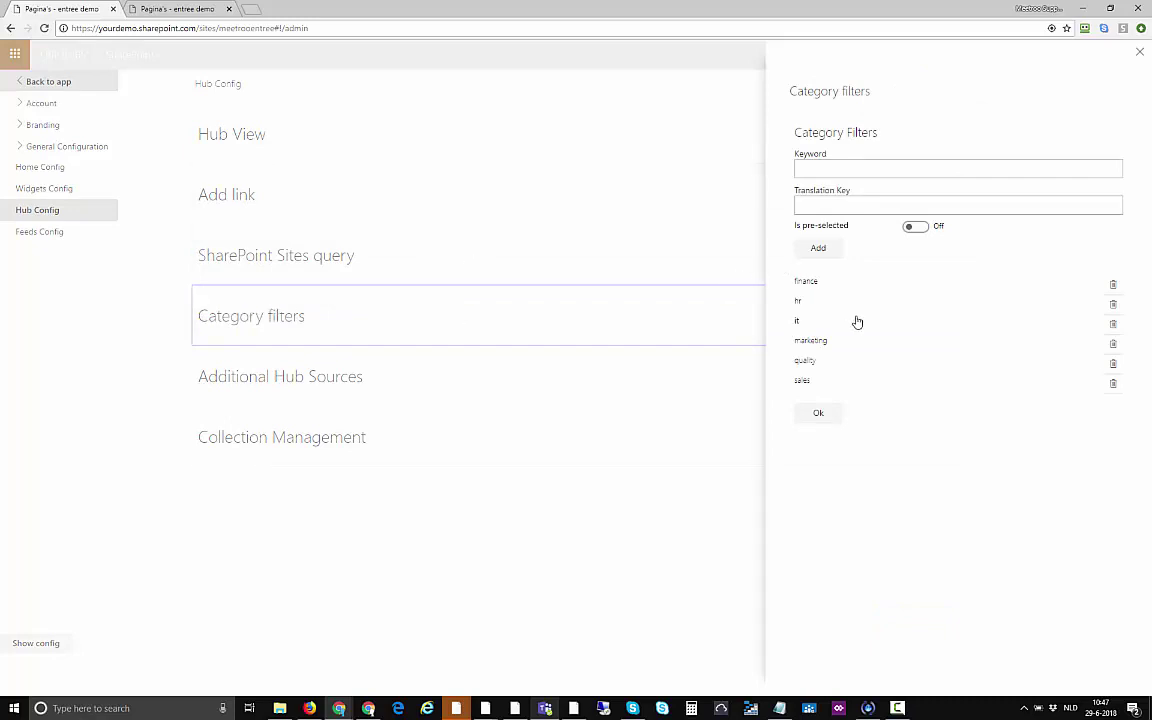
click(167, 10)
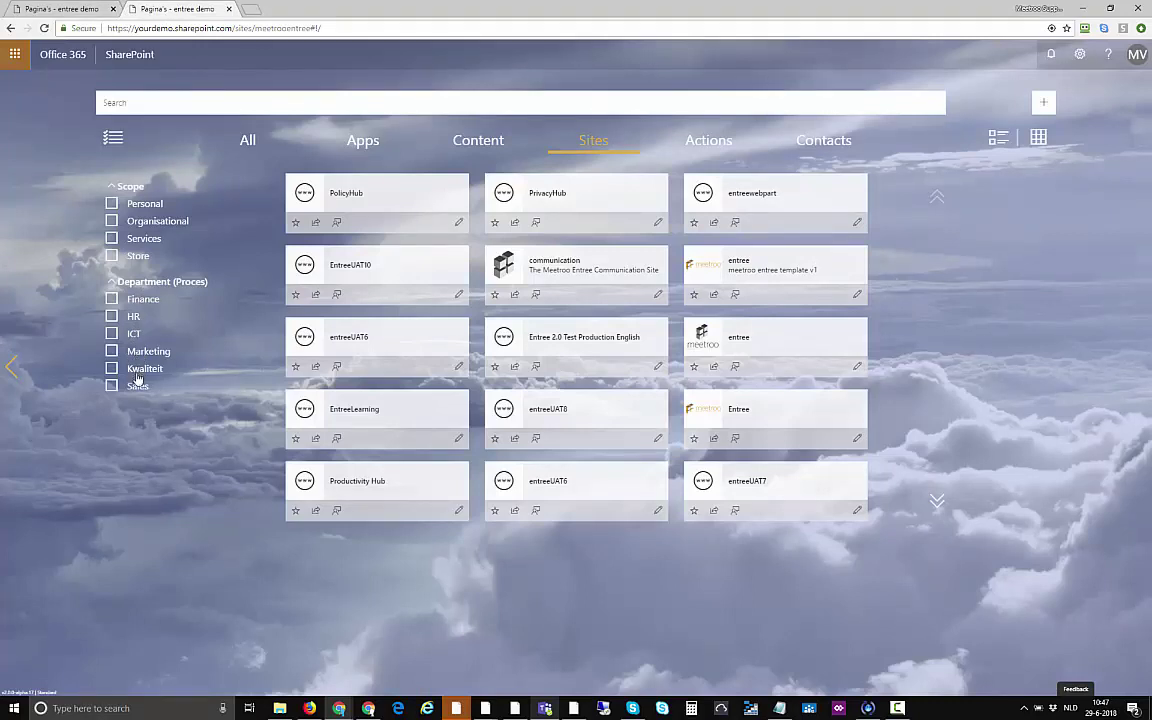
click(70, 9)
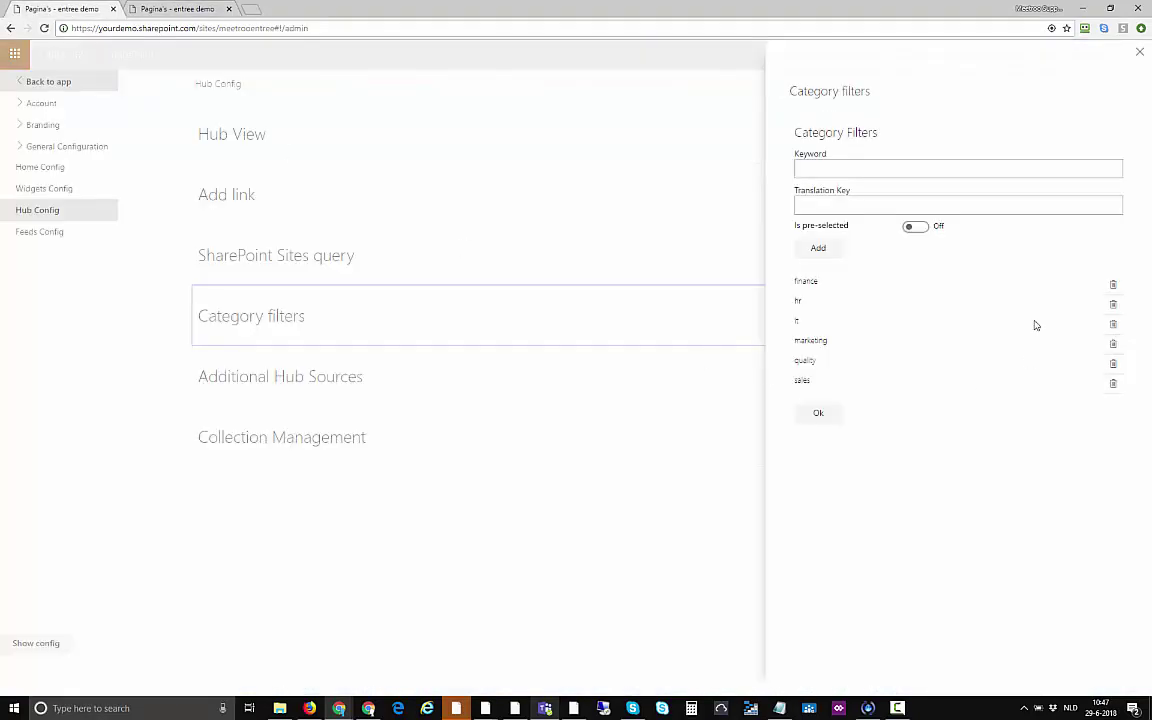
click(818, 249)
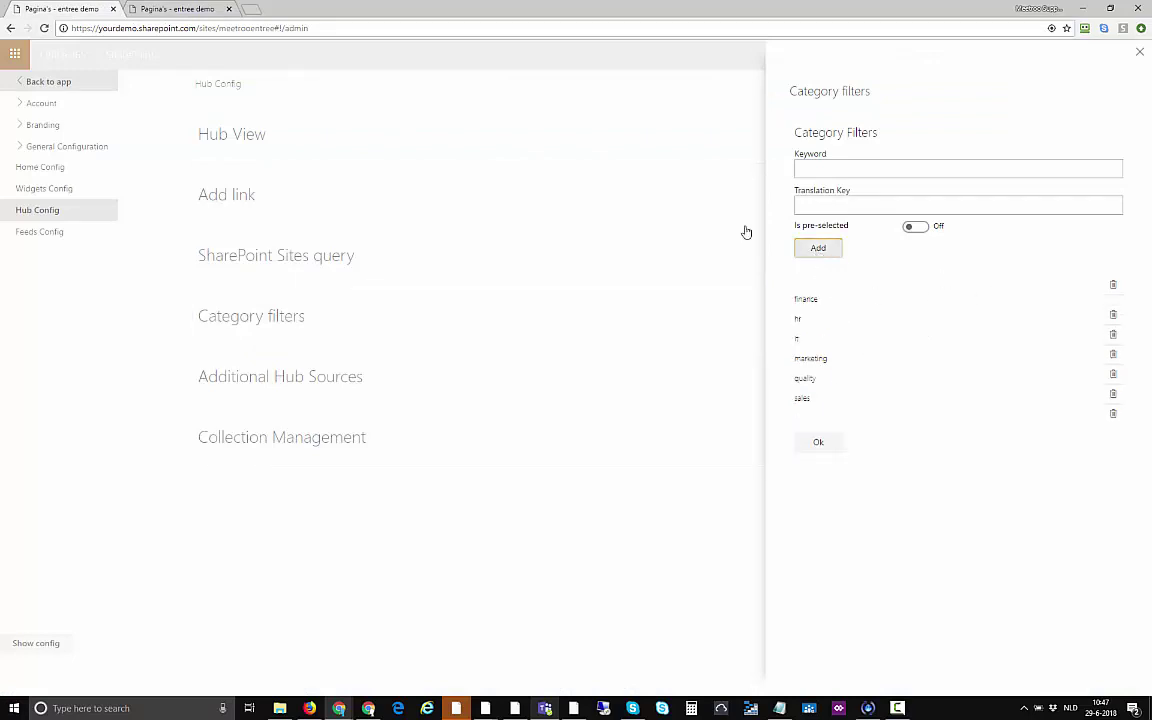
Check the Department (Proces) options in the live hub's Add link form, then return to the admin page and accept the category filters.
key(ctrl+Tab)
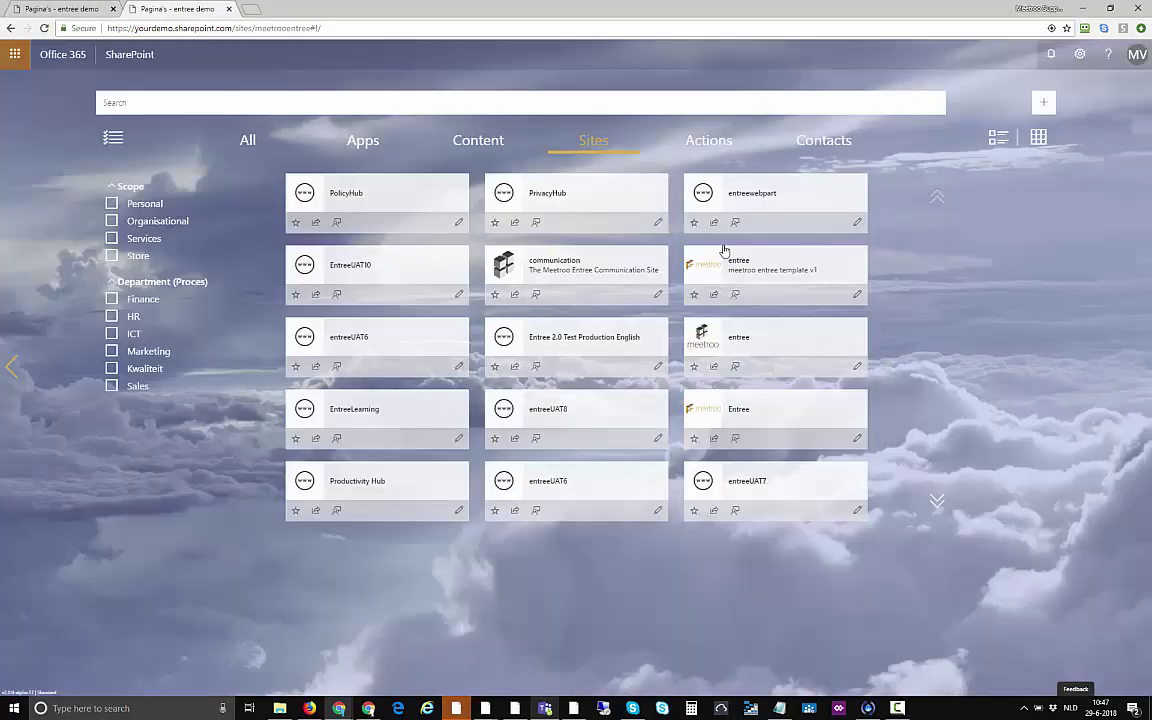
click(1042, 103)
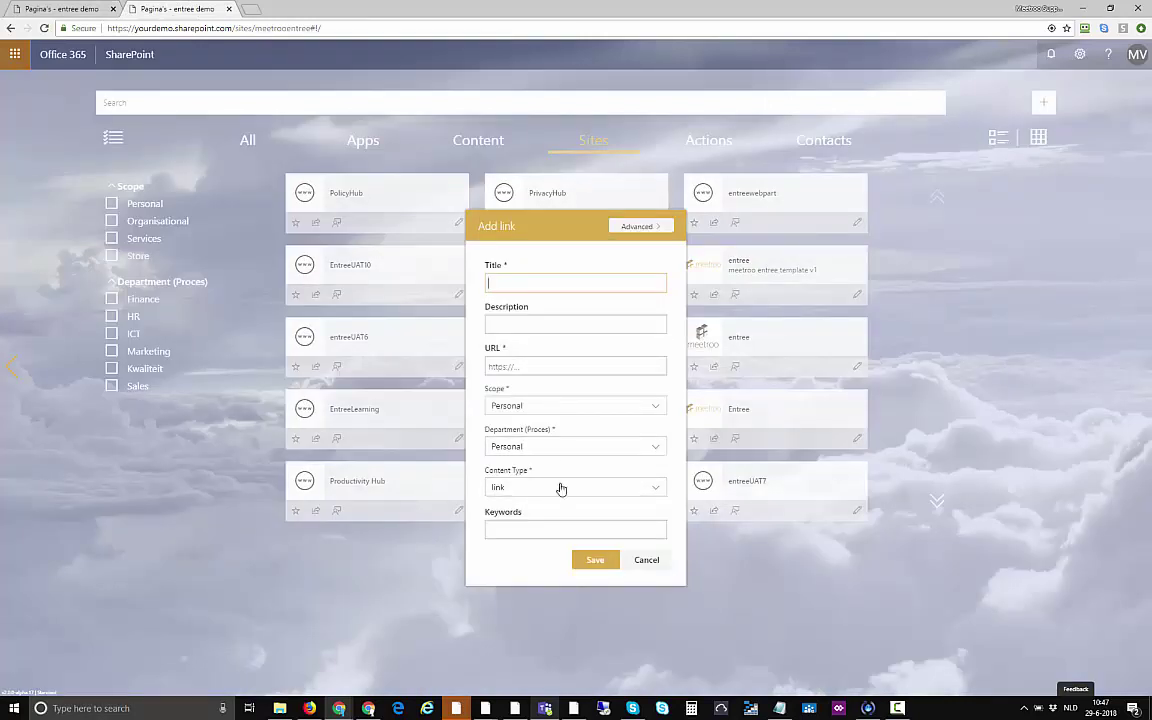
click(557, 450)
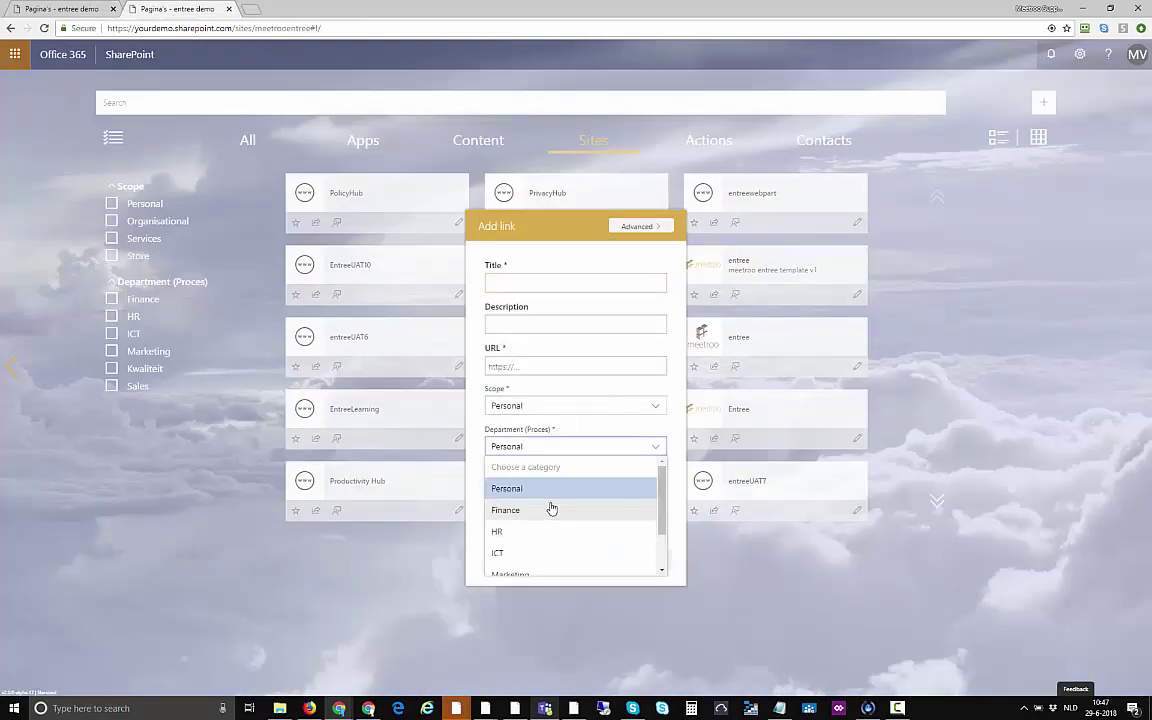
scroll(548, 505, down, 1)
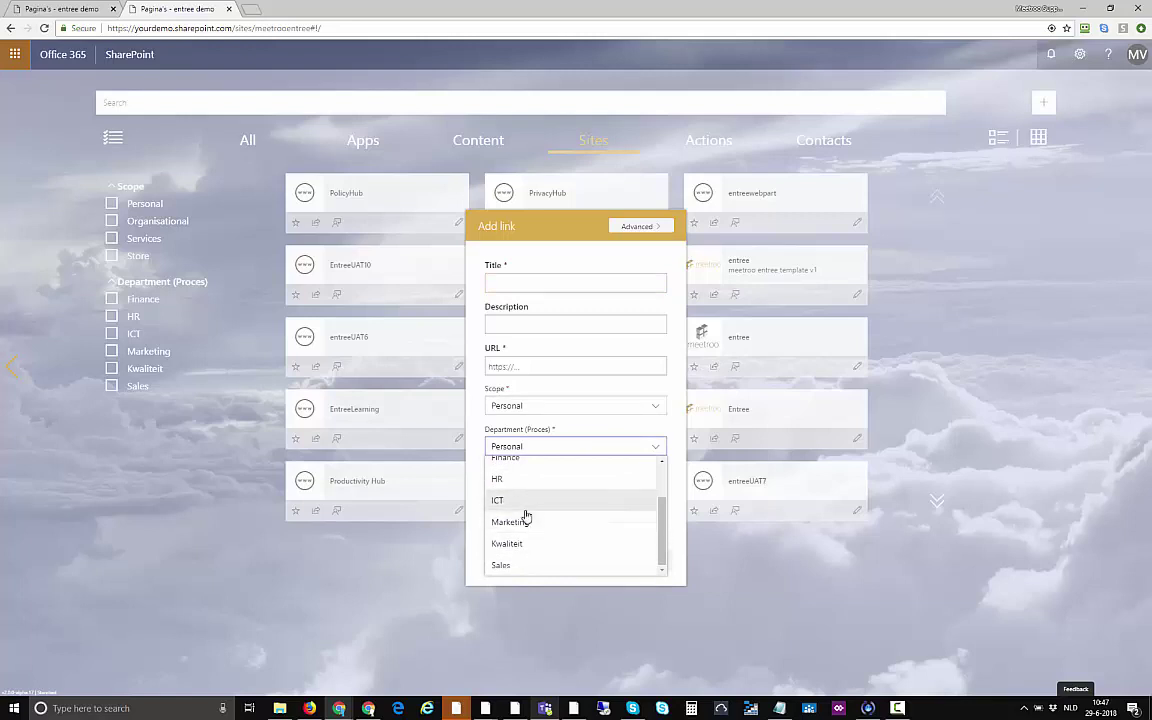
click(488, 423)
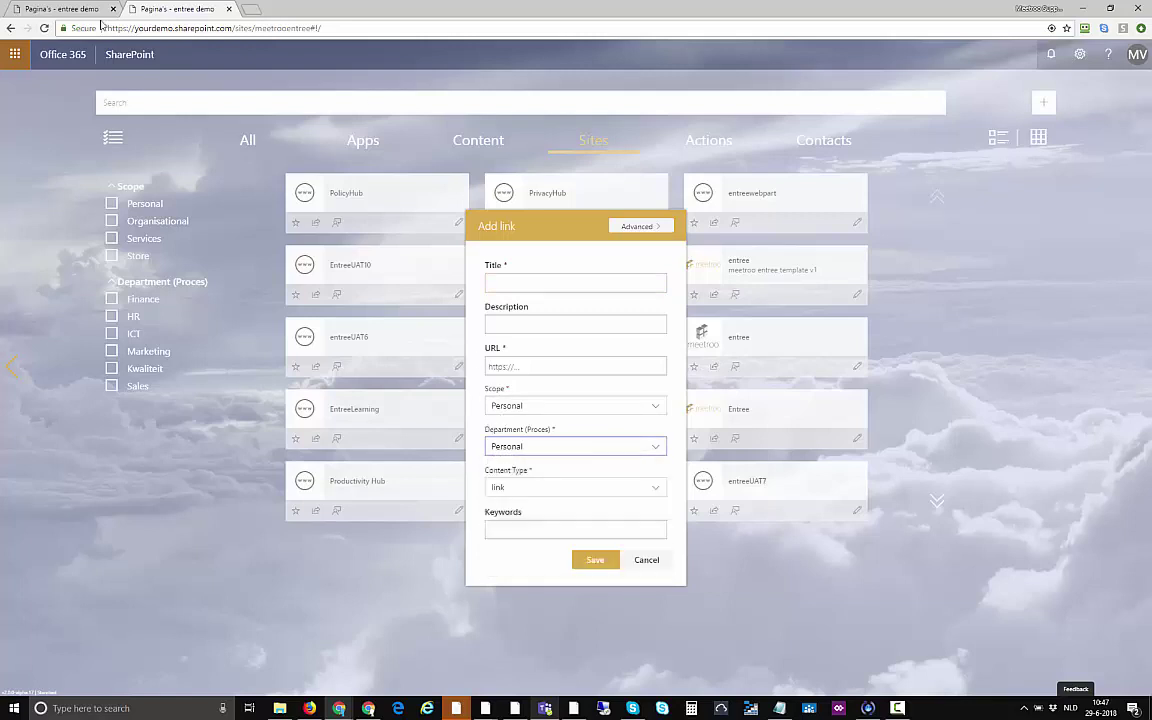
click(70, 9)
click(823, 437)
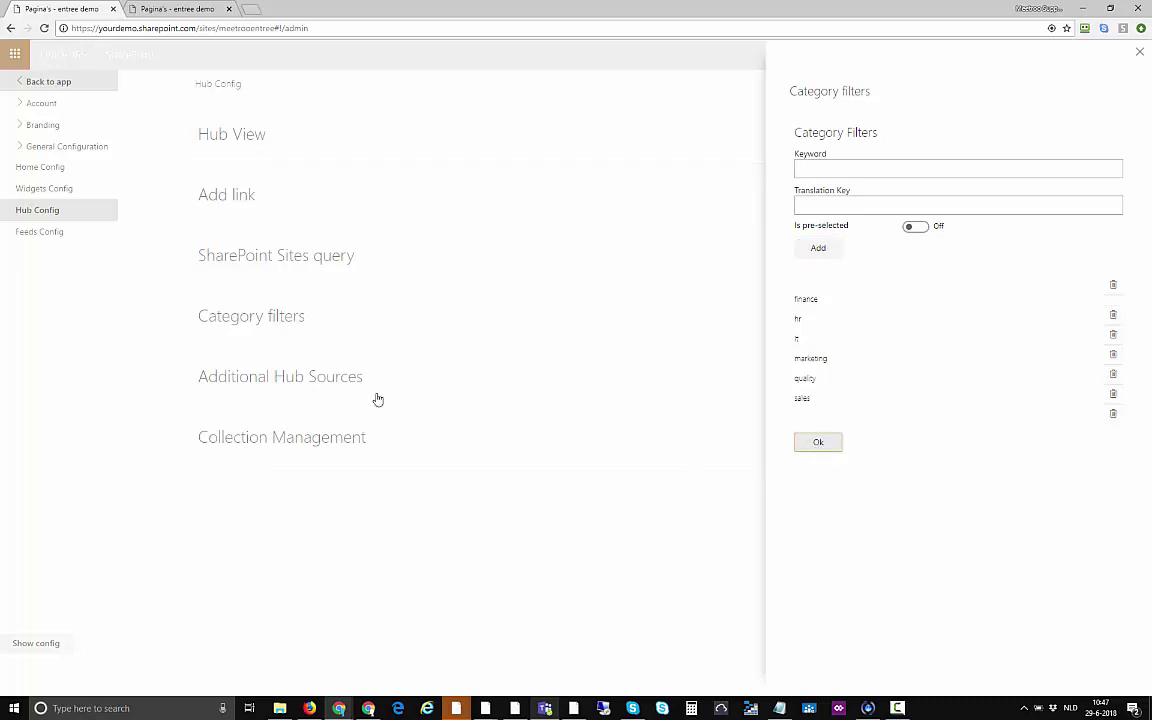
Review the Accounts CRM entry in Additional Hub Sources and the available keyword options in Collection Management.
click(334, 392)
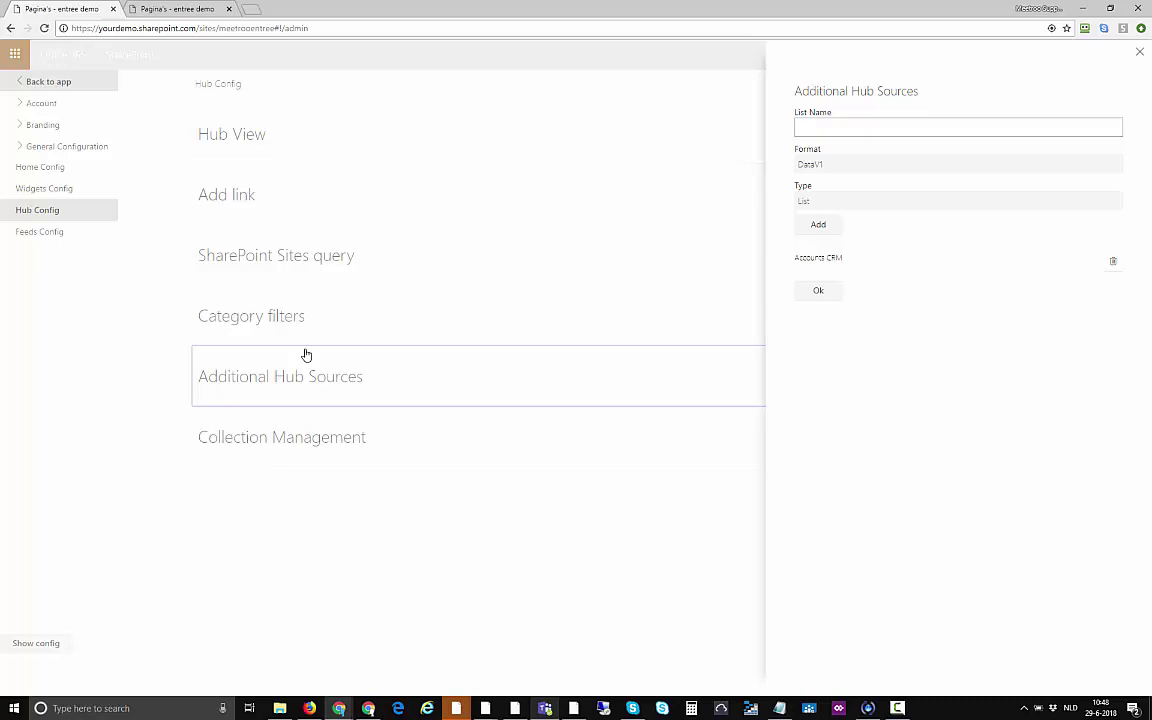
click(836, 260)
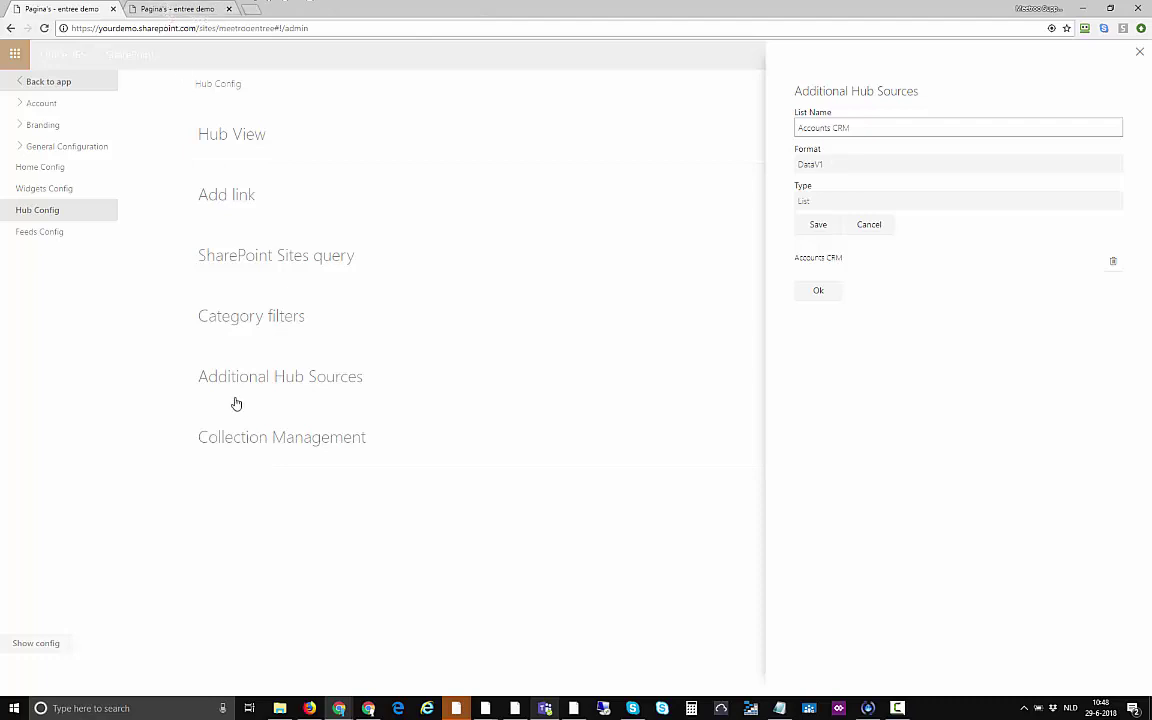
click(234, 452)
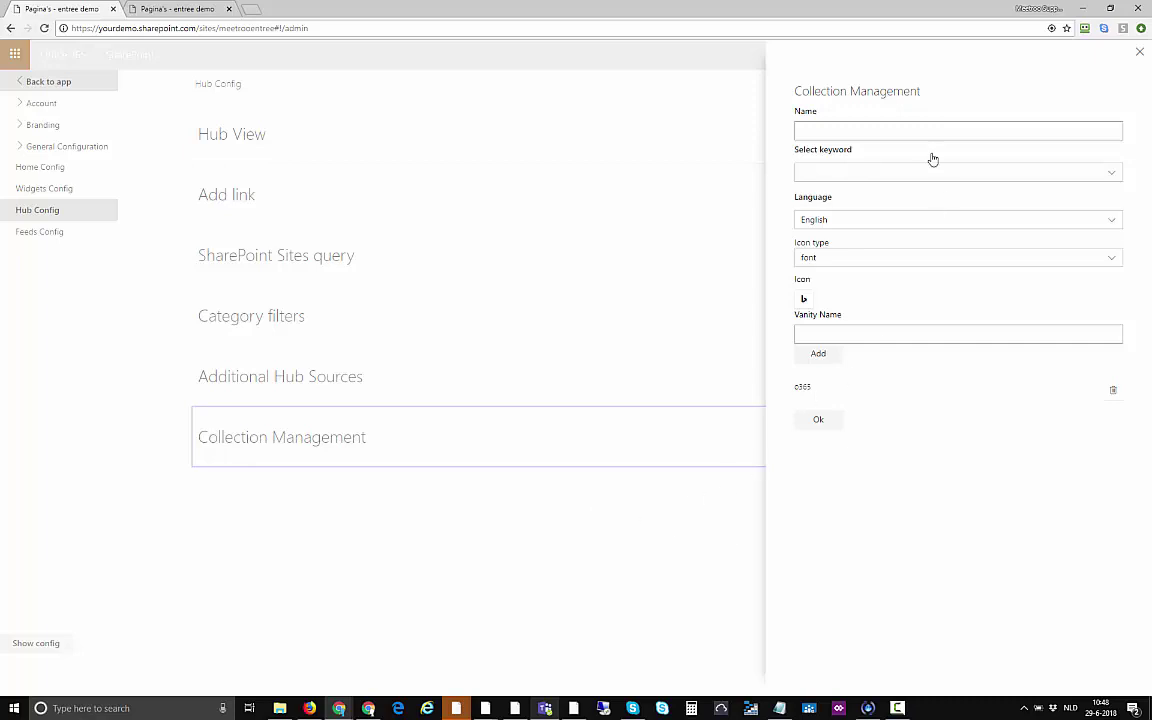
click(887, 131)
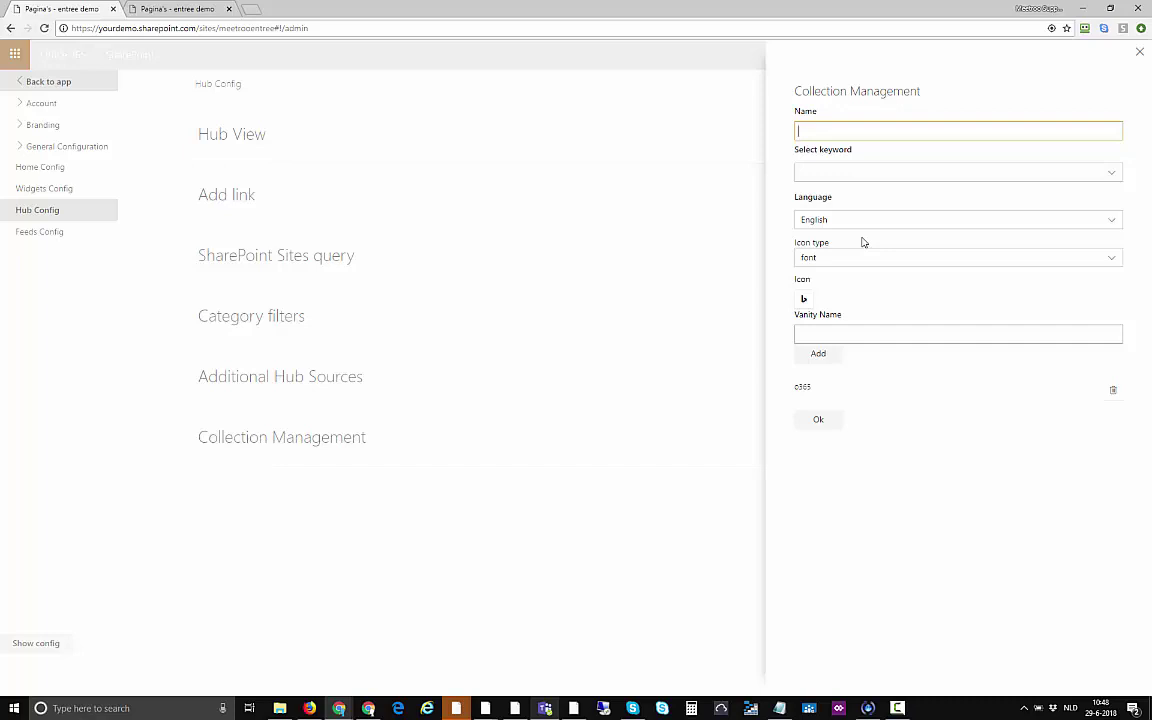
click(872, 172)
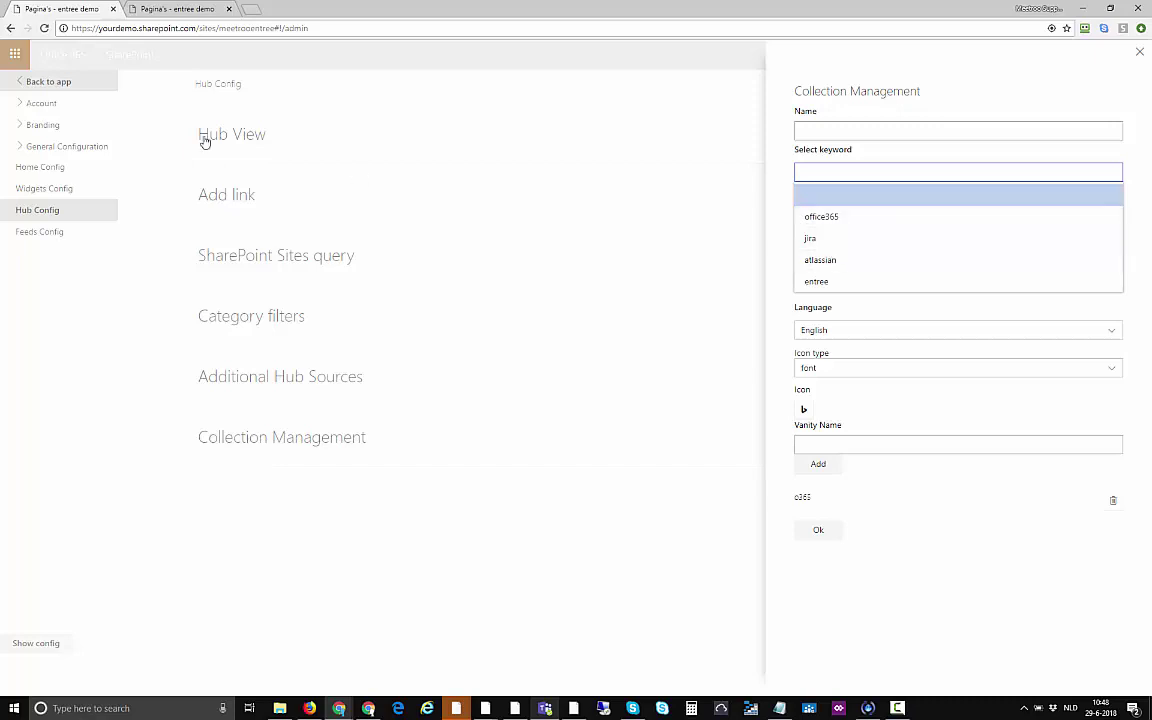
Cancel the link form on the live hub, search for "dash" under Sites and All, and return to the admin page.
click(180, 10)
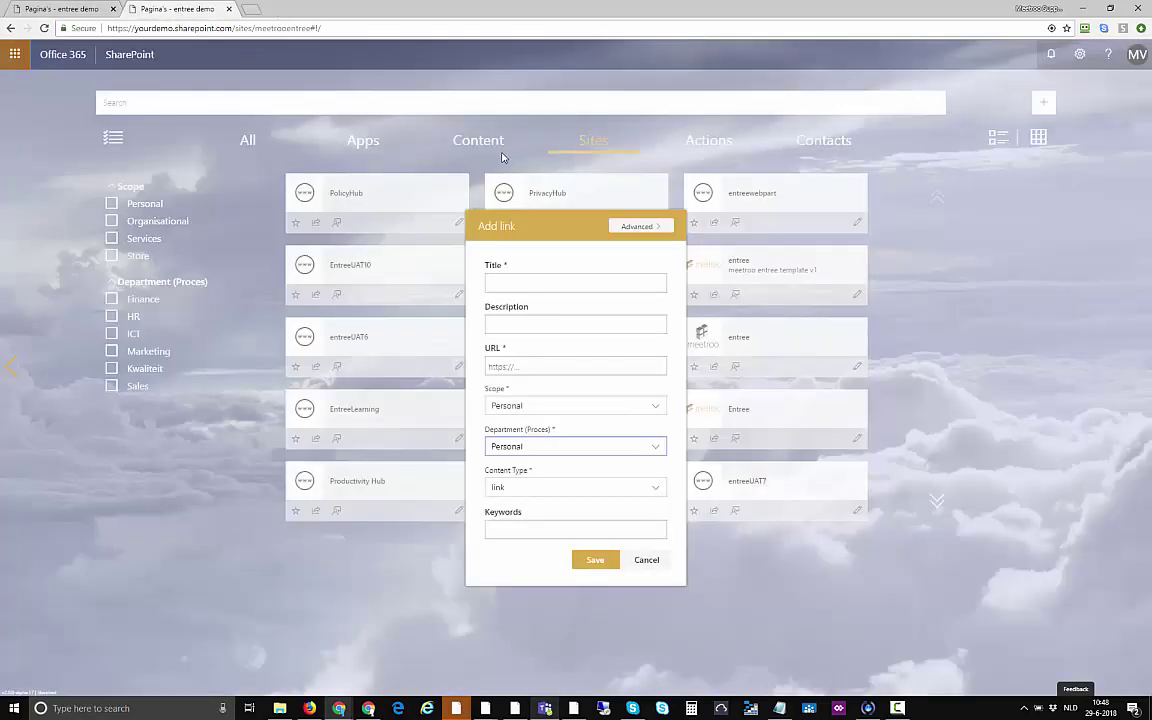
click(650, 561)
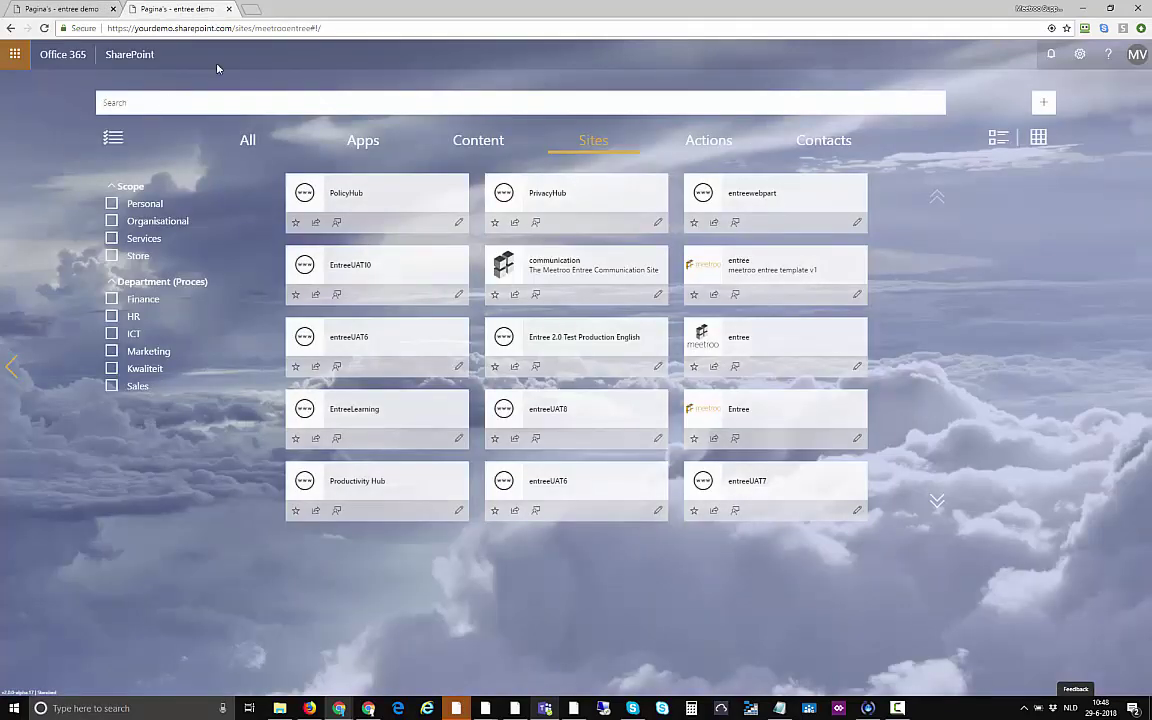
text(dash)
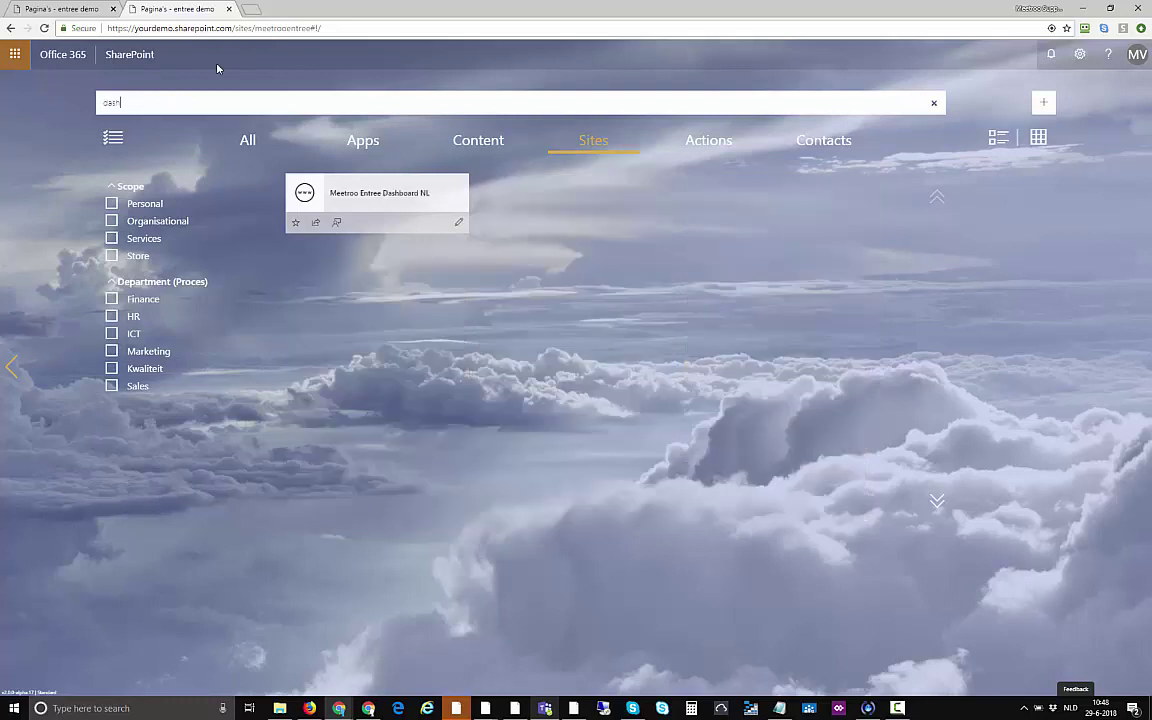
click(253, 141)
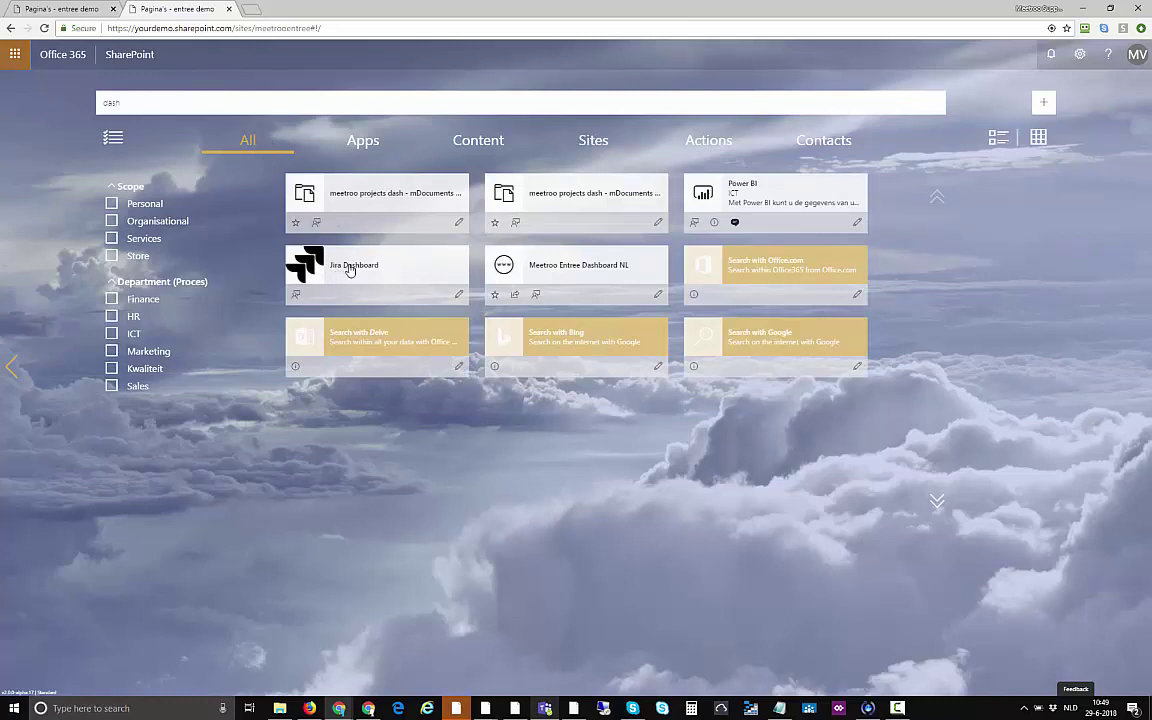
click(70, 10)
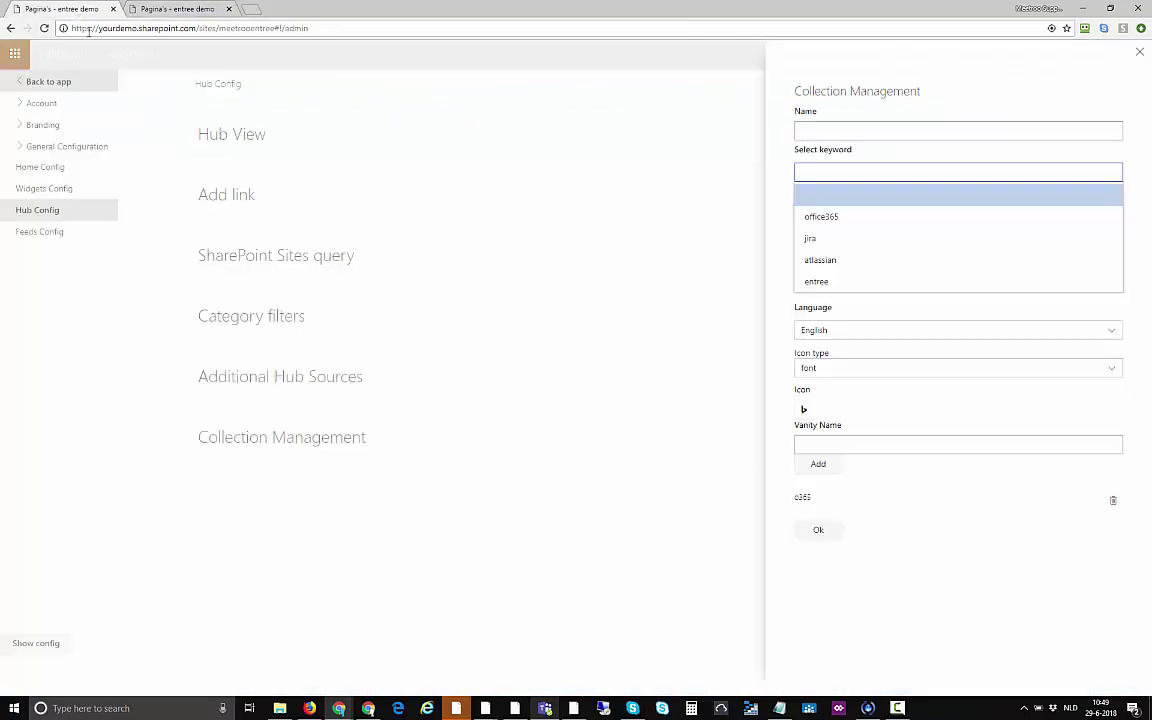
Point out the Vanity Name field in Collection Management and open Feeds Config.
click(837, 443)
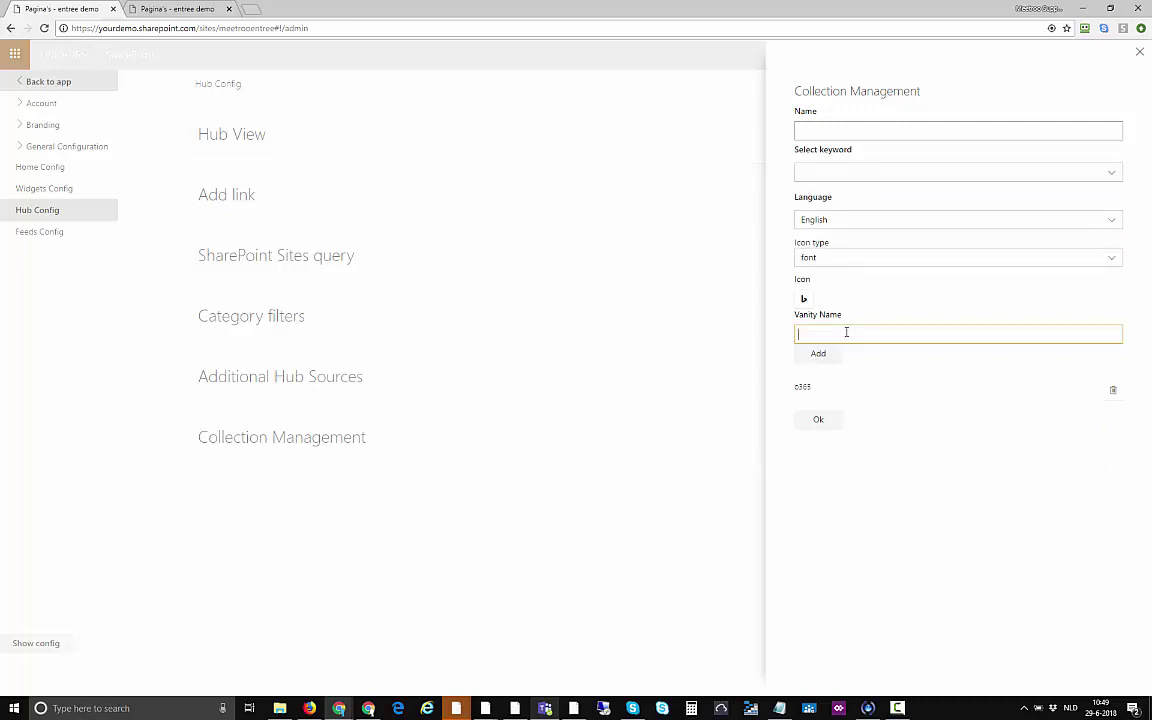
click(837, 428)
click(50, 232)
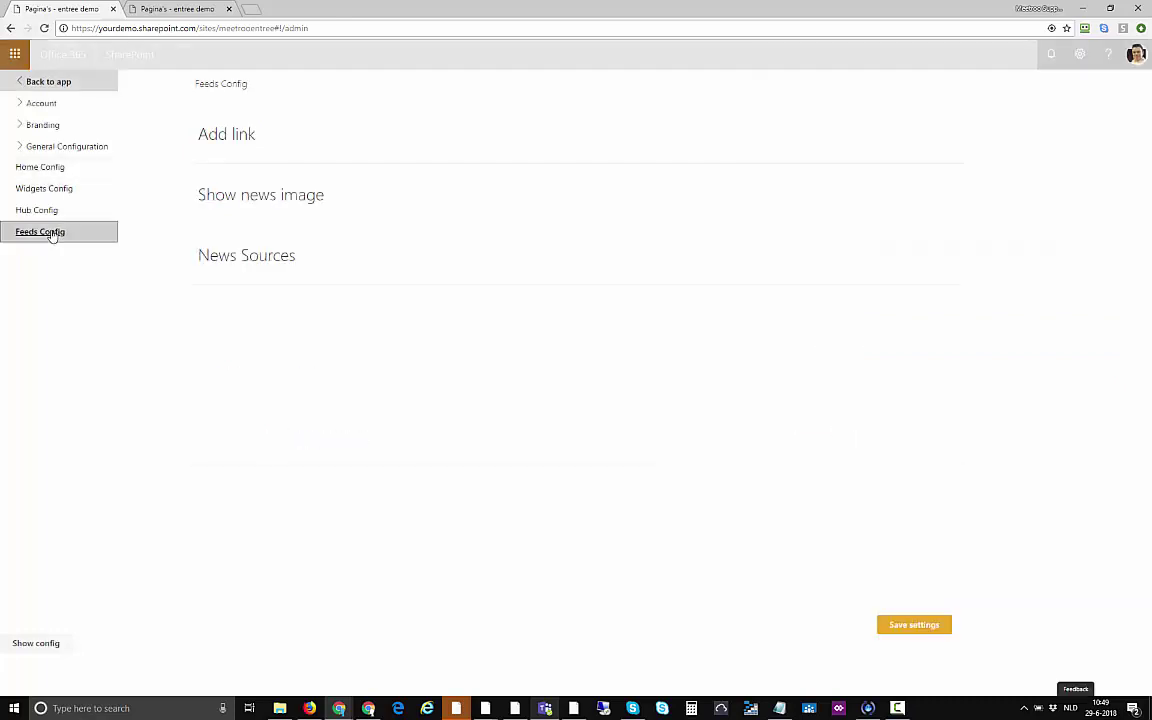
Open the Add link setting in Feeds Config, view the news feed screen in the live app, and return to the admin page.
click(240, 143)
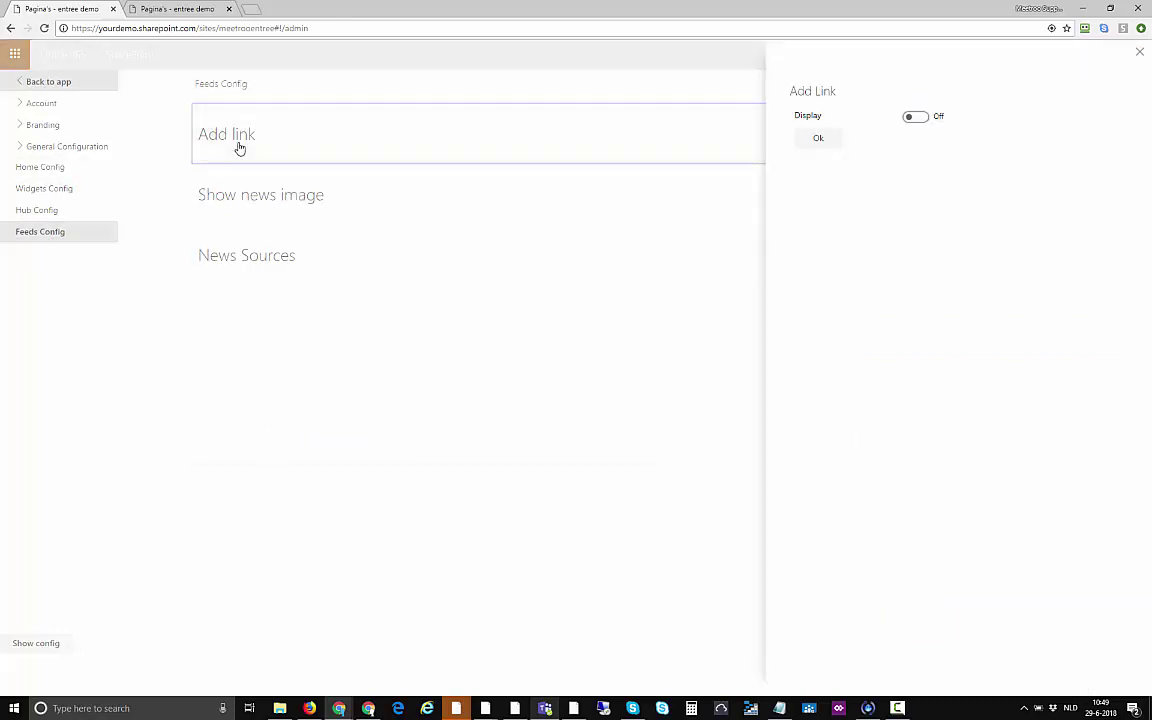
click(180, 13)
key(Left)
key(Left)
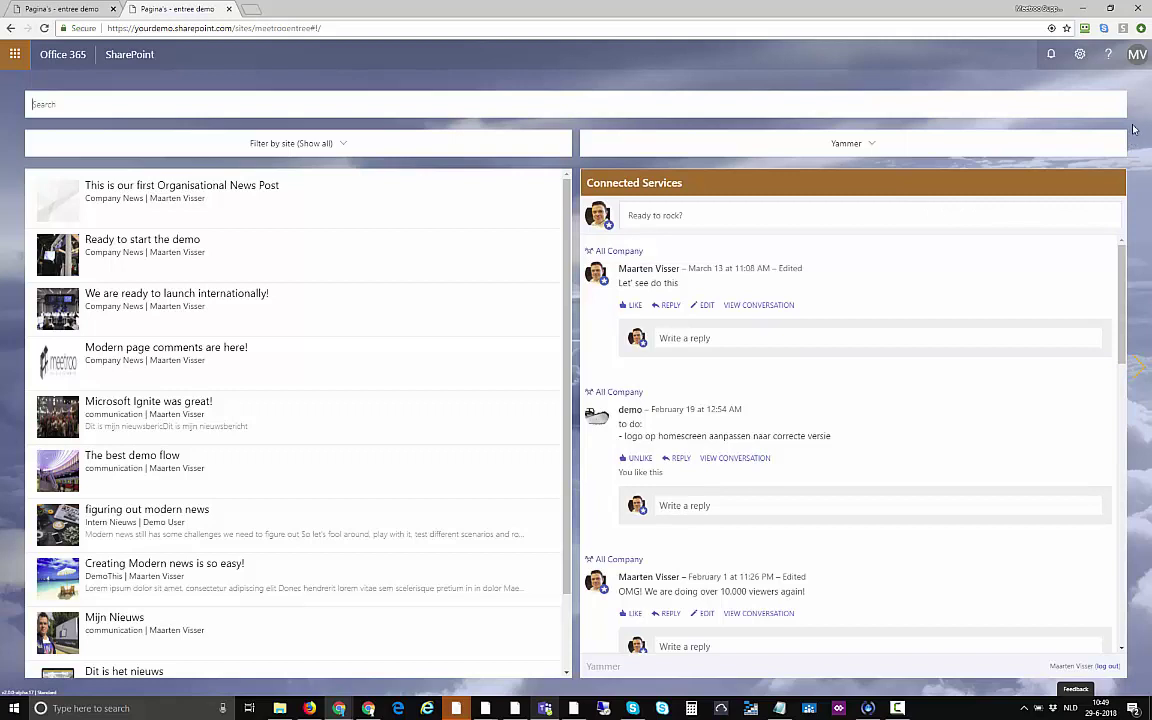
click(55, 7)
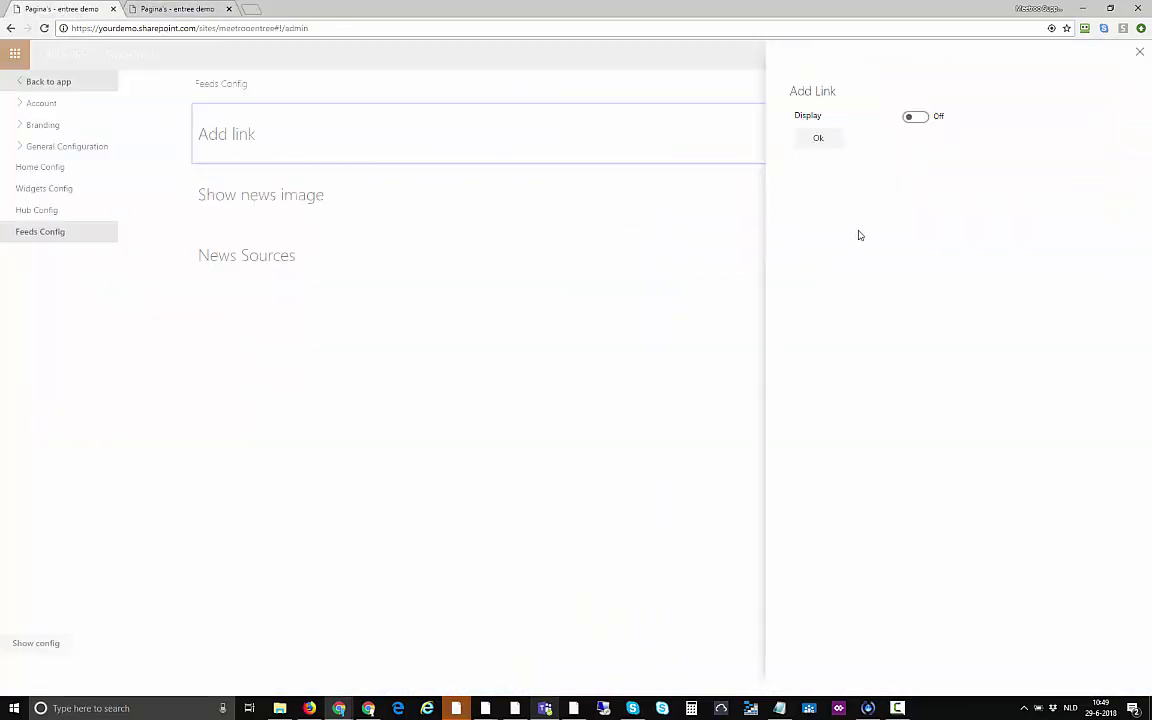
Switch the Add link display on to show its Add news URL field, switch it off again, and open the Show news image setting.
click(915, 117)
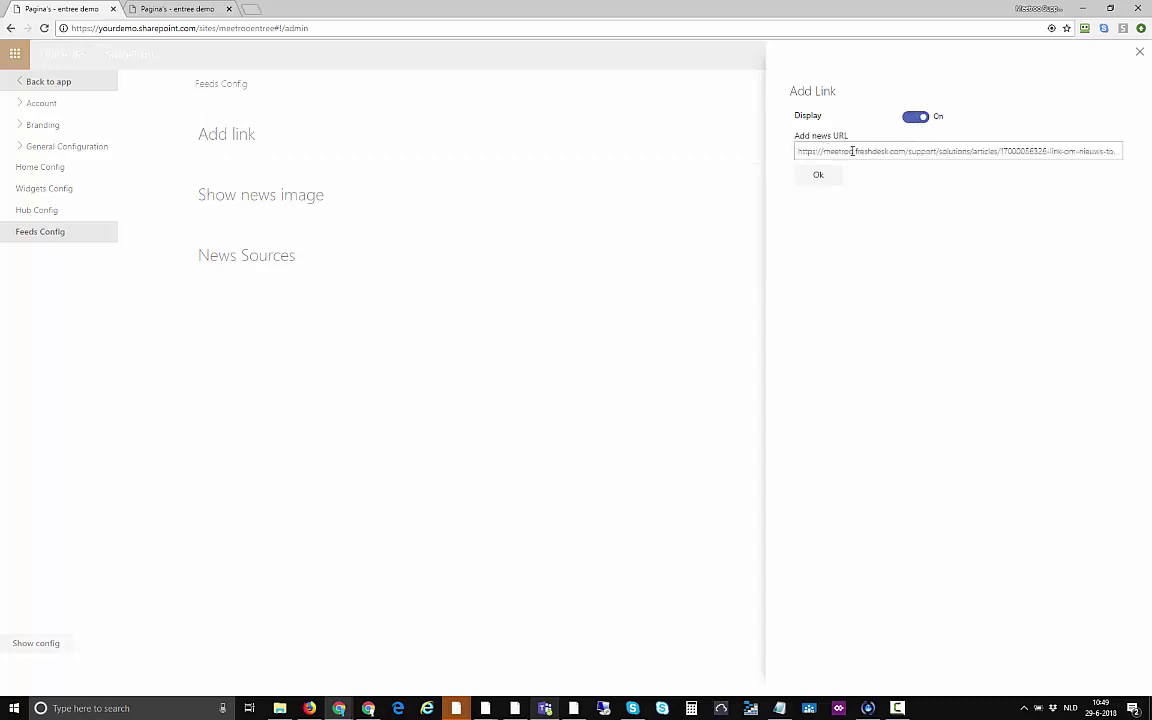
click(914, 119)
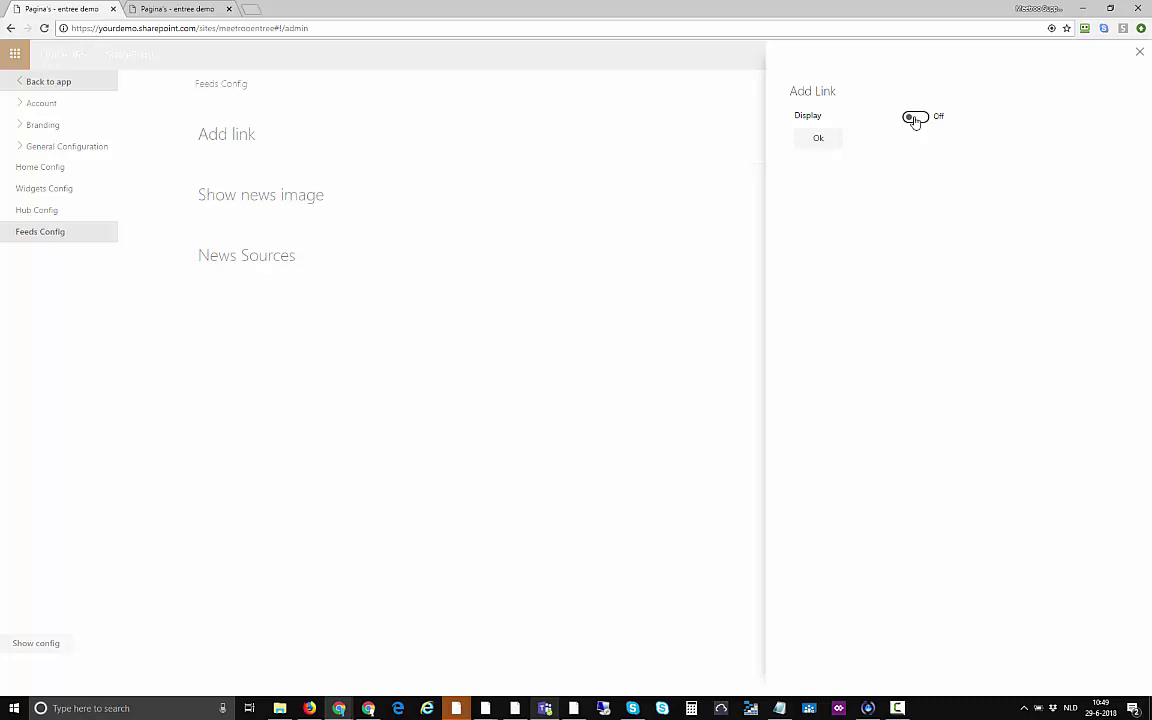
click(330, 195)
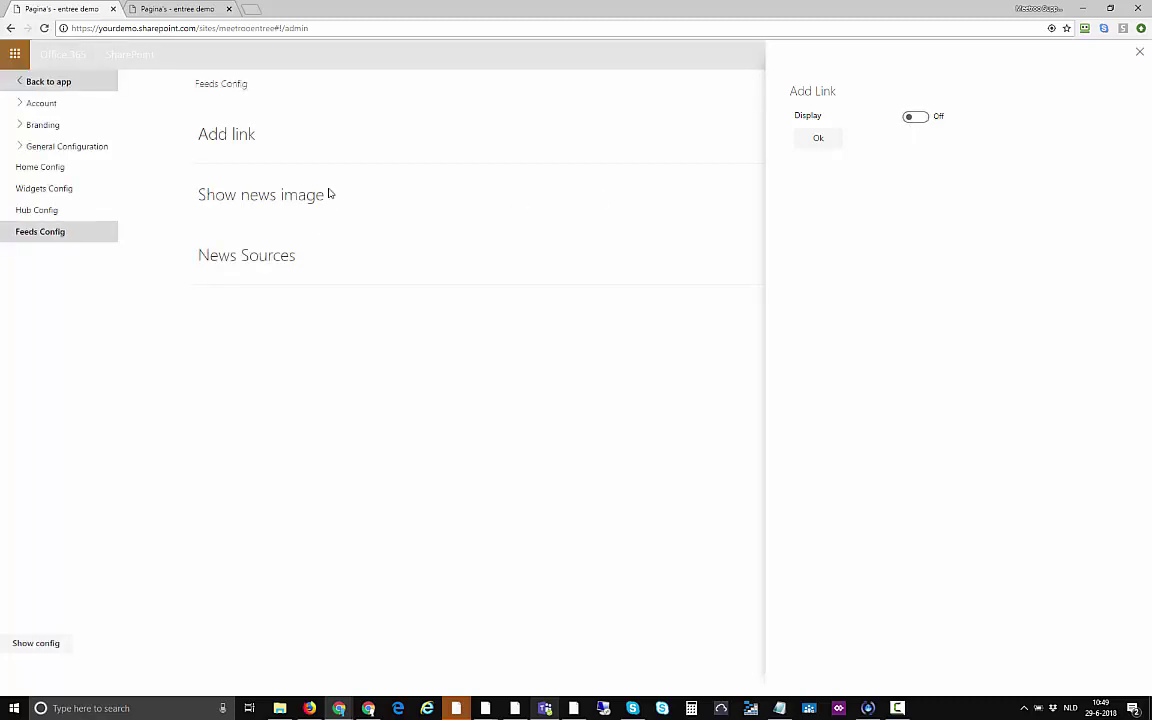
click(330, 200)
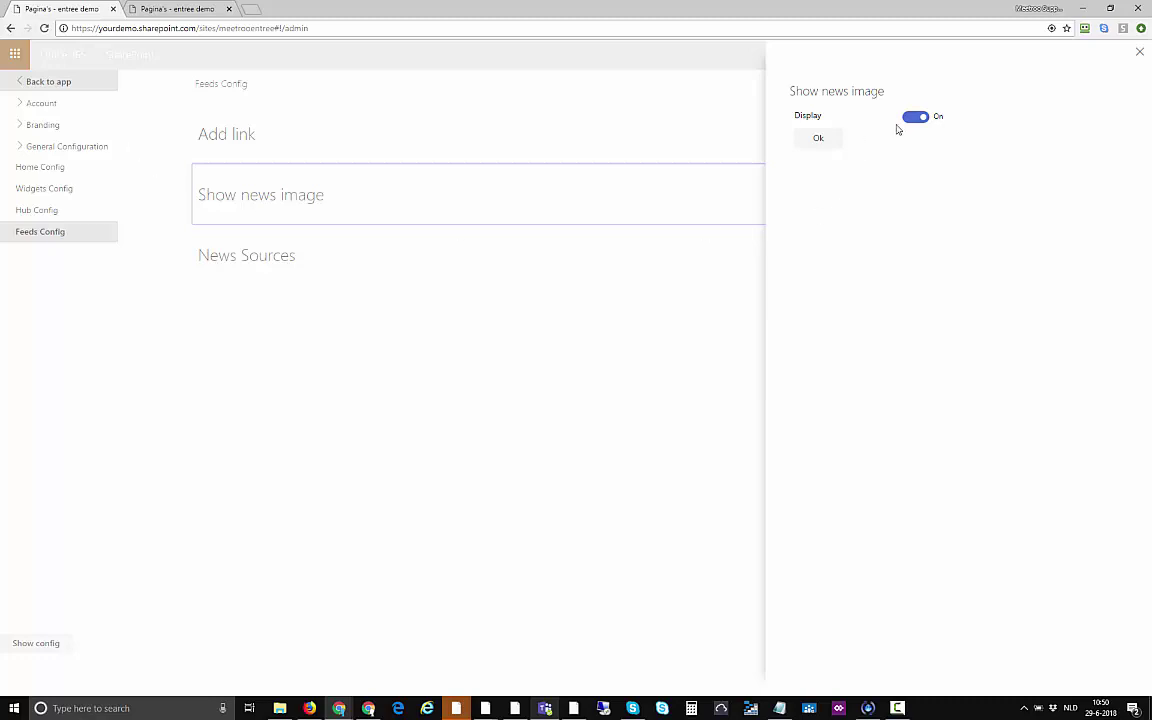
Open the News Sources setting and show the details of the existing Yammer source.
click(399, 262)
double_click(399, 262)
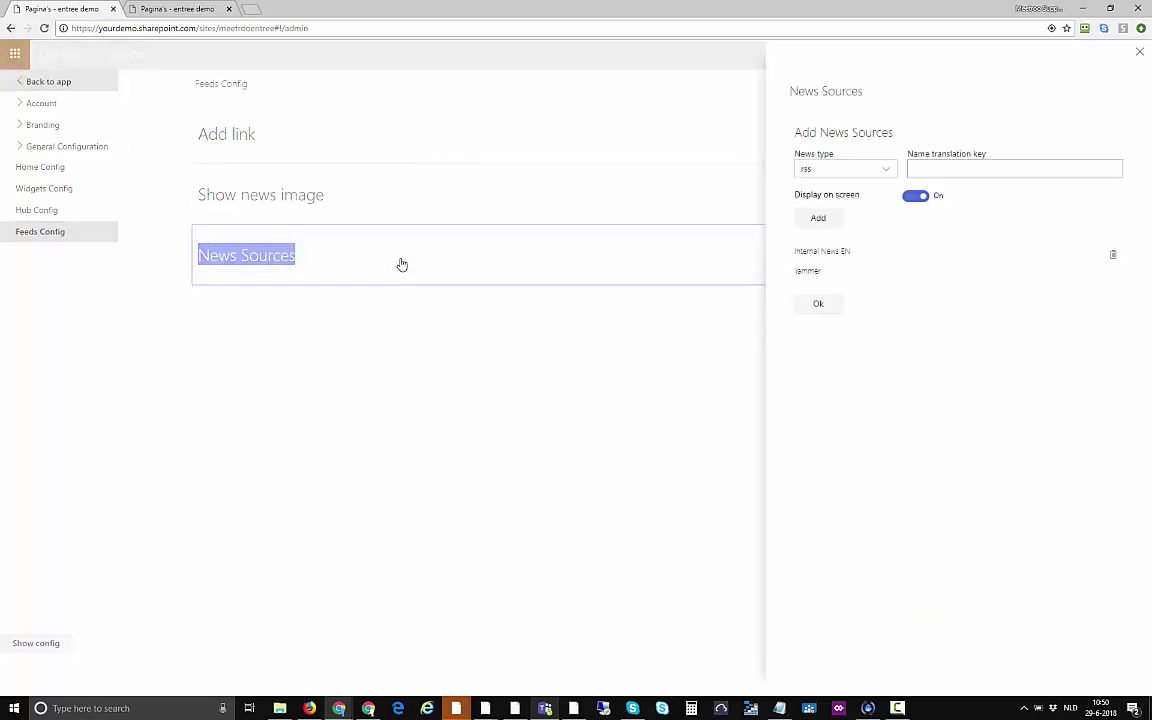
click(828, 303)
click(607, 267)
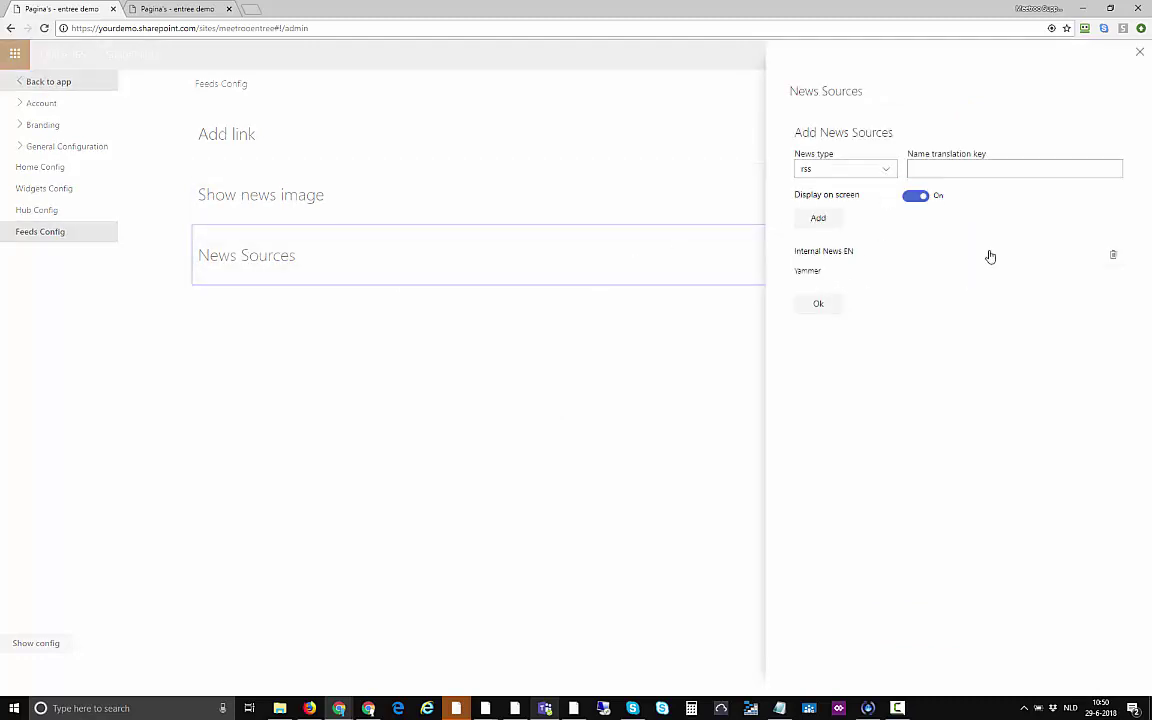
click(858, 275)
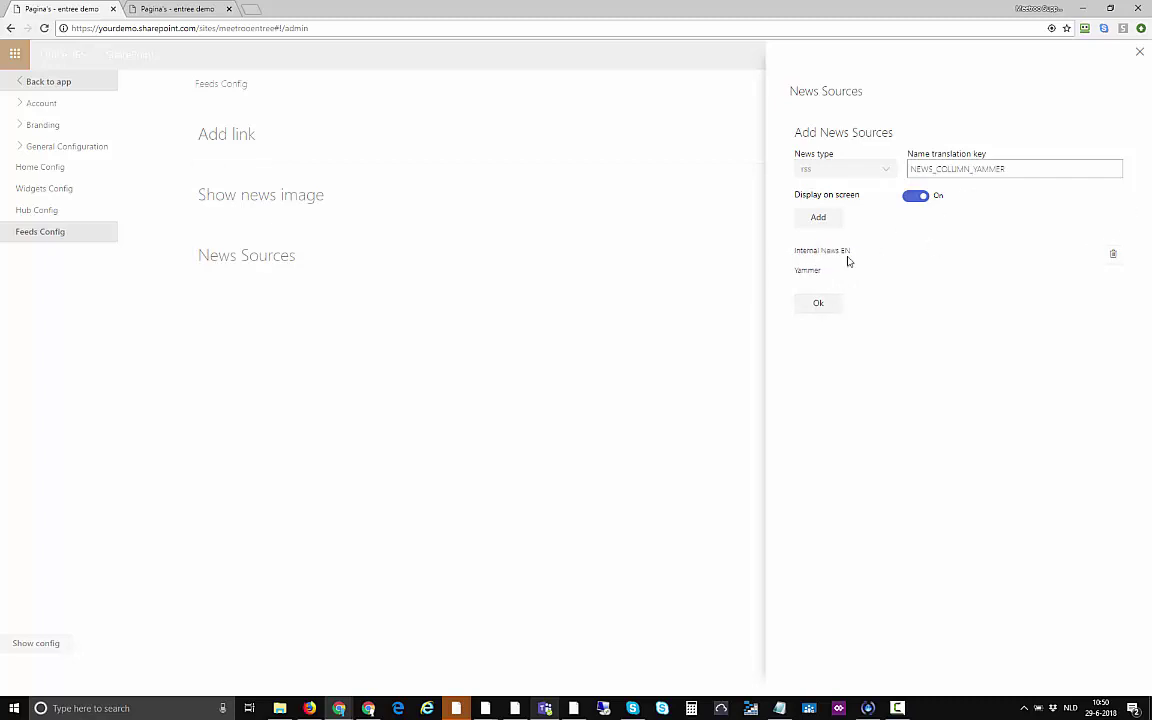
Check the source options above the Yammer feed in the live app and return to the admin page.
click(177, 8)
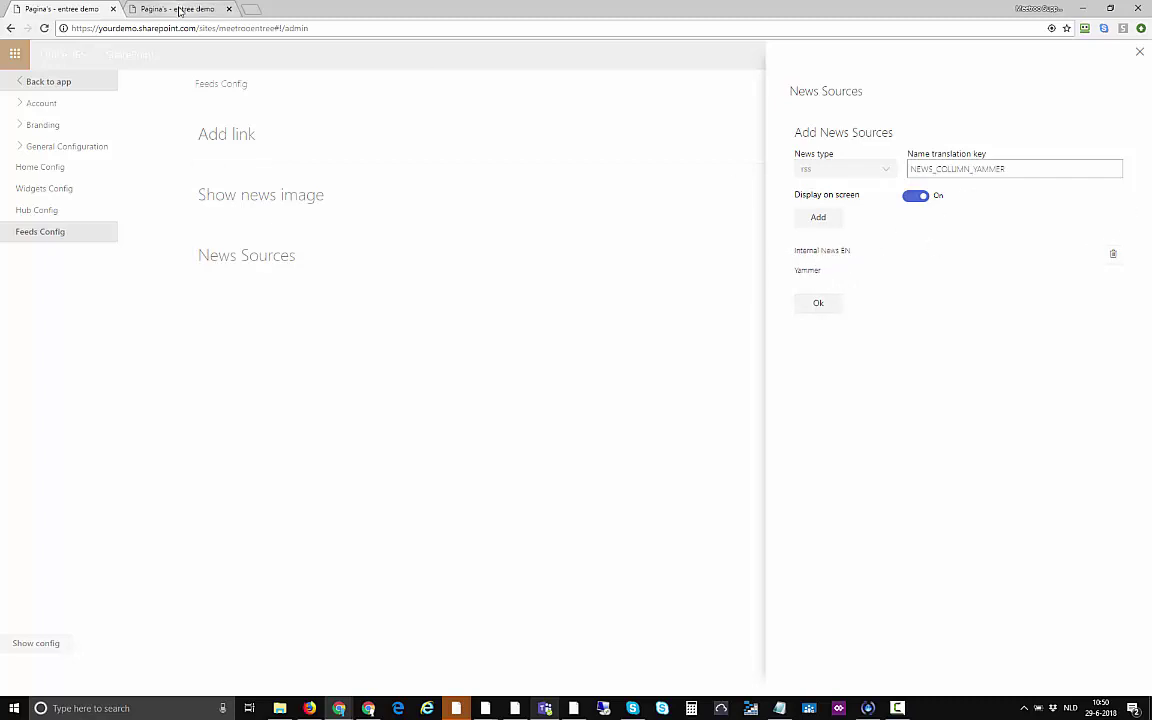
click(784, 146)
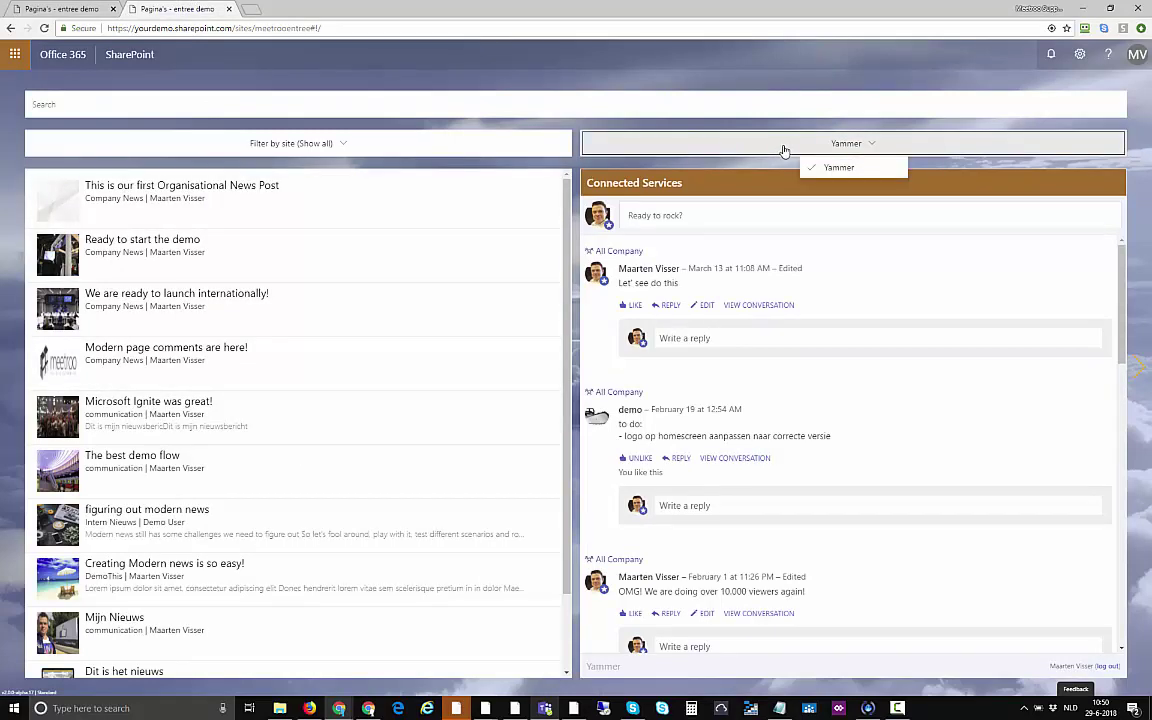
click(52, 9)
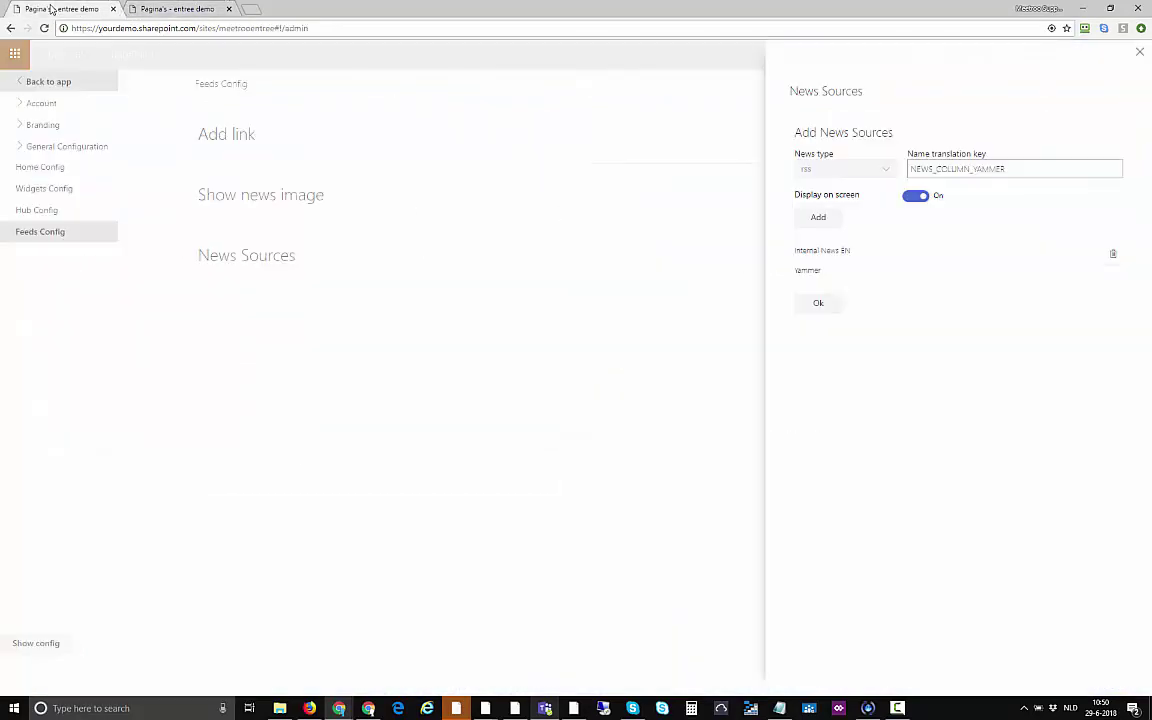
View the full configuration code, close it, and leave the admin page for the app.
click(46, 657)
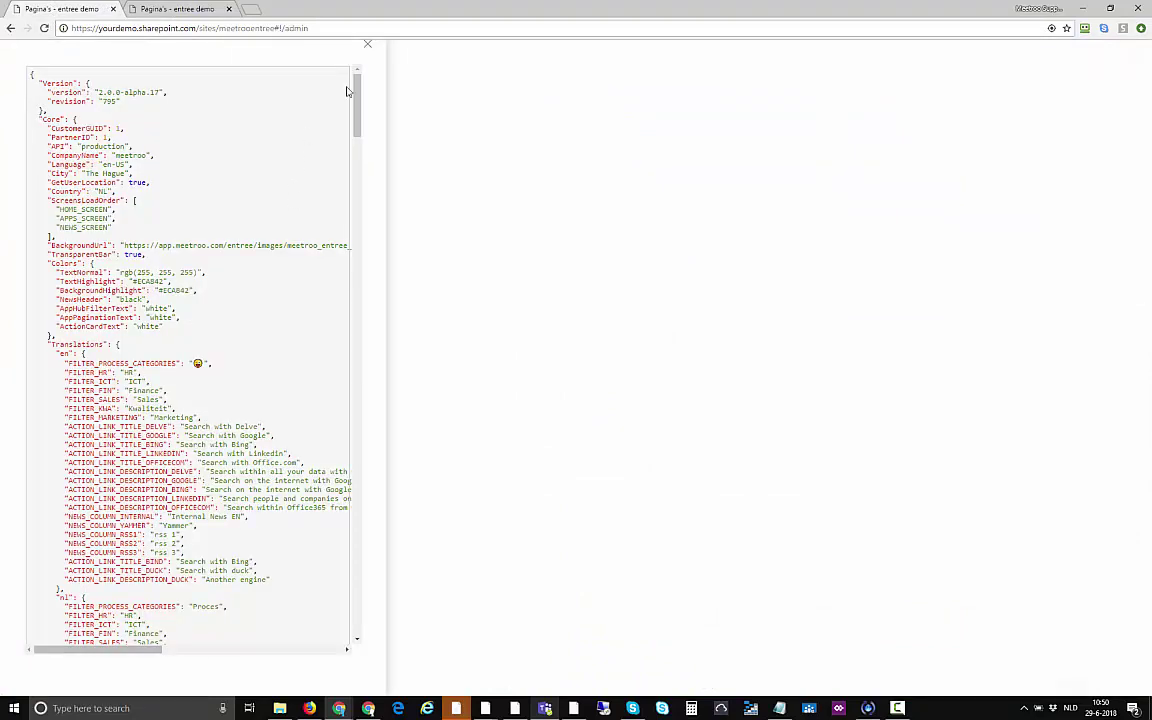
click(368, 46)
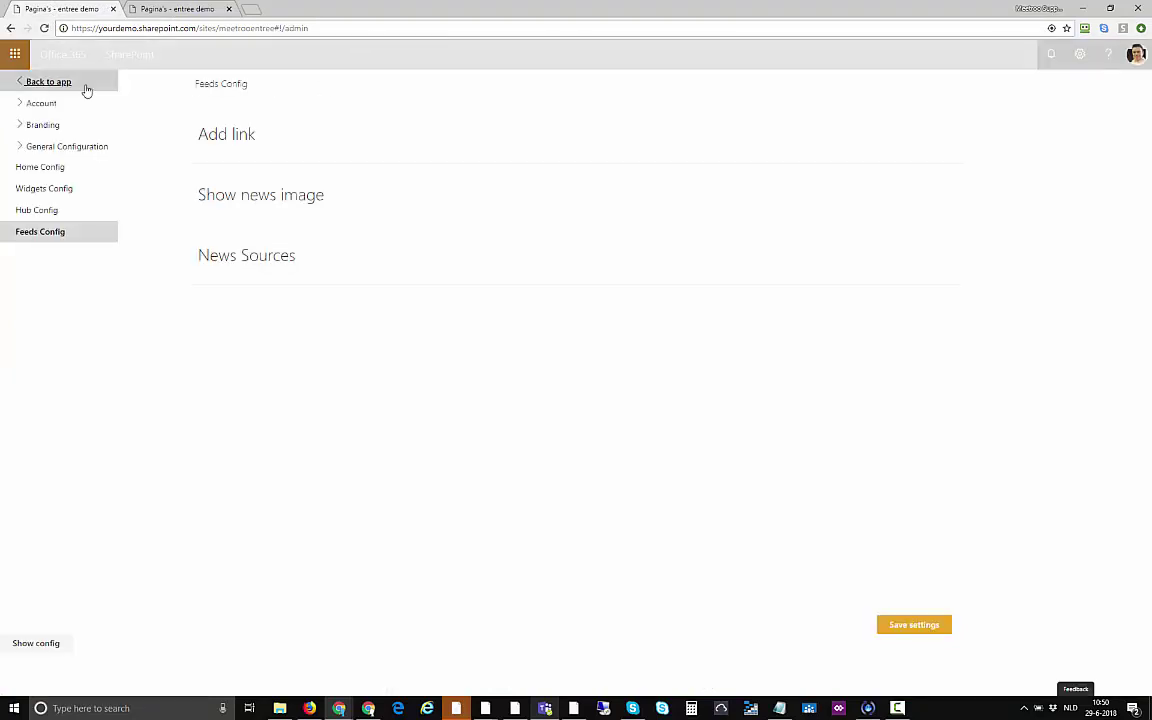
click(66, 79)
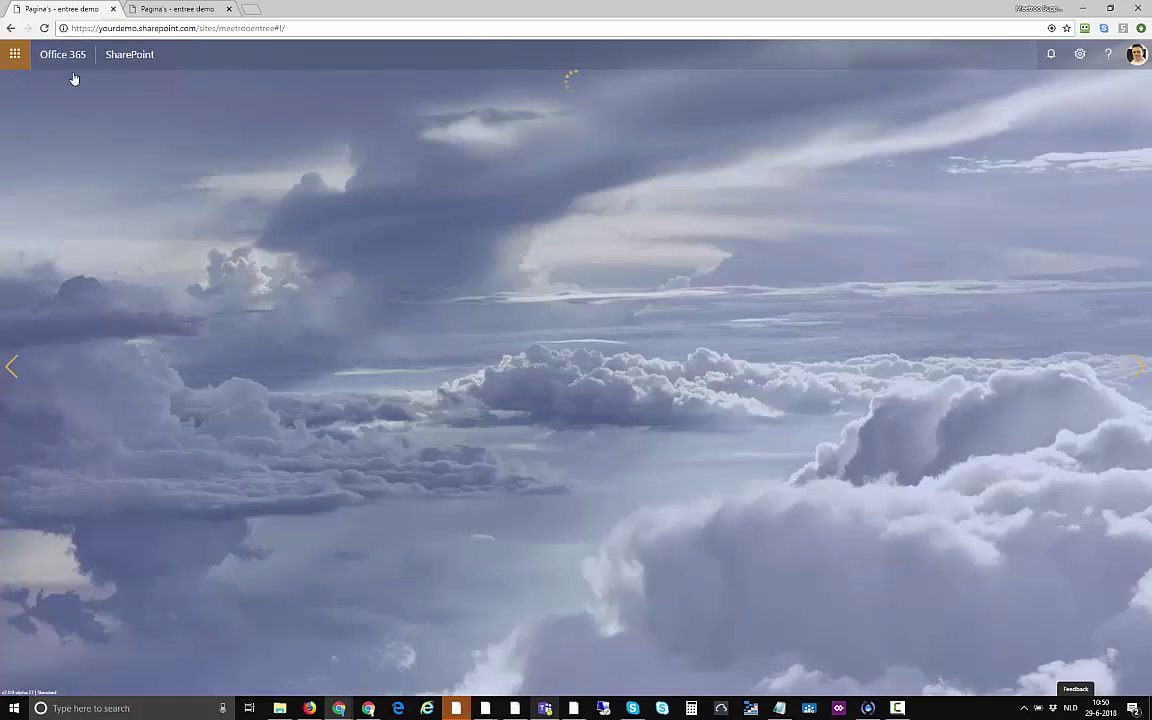